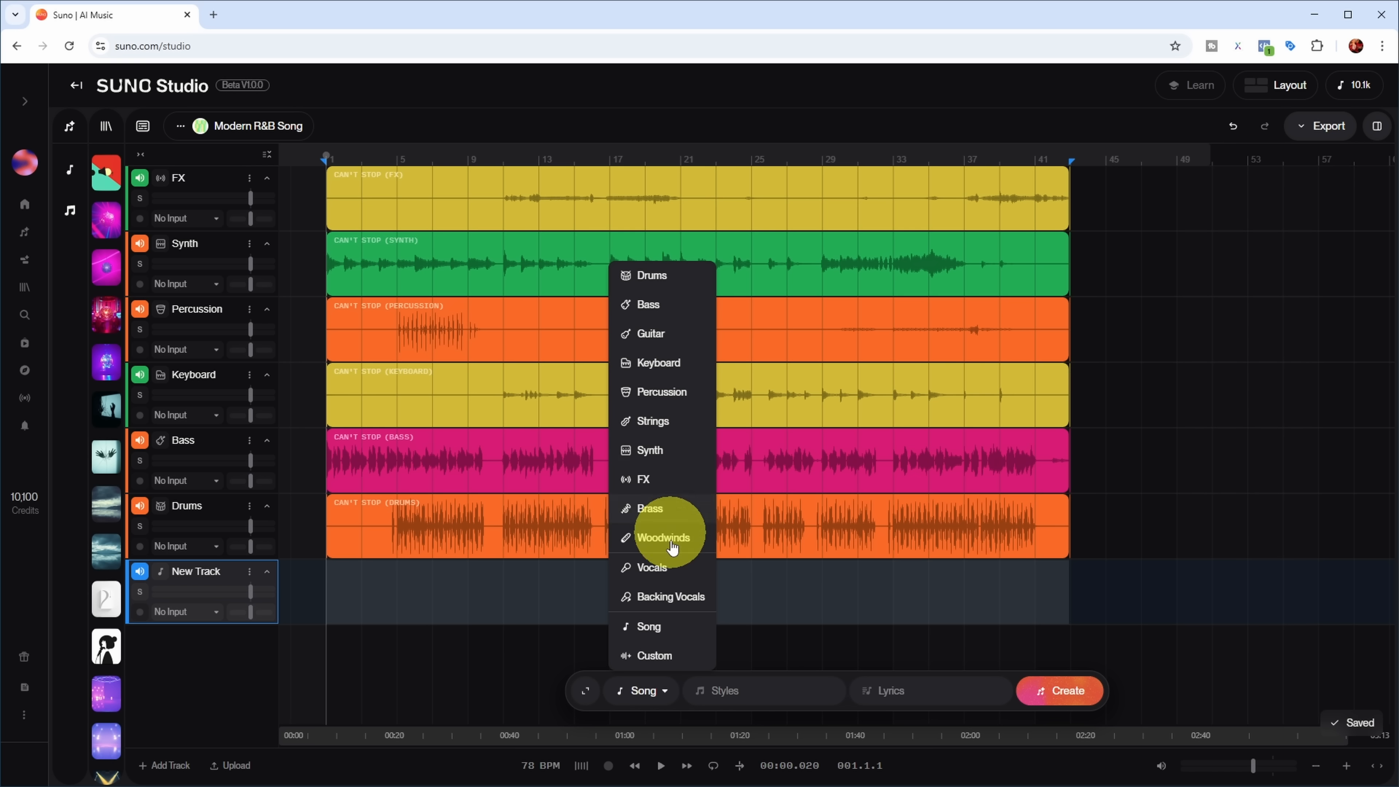
Review the advanced options for generating vocals, and delete the empty Vocals track below Drums
click(583, 692)
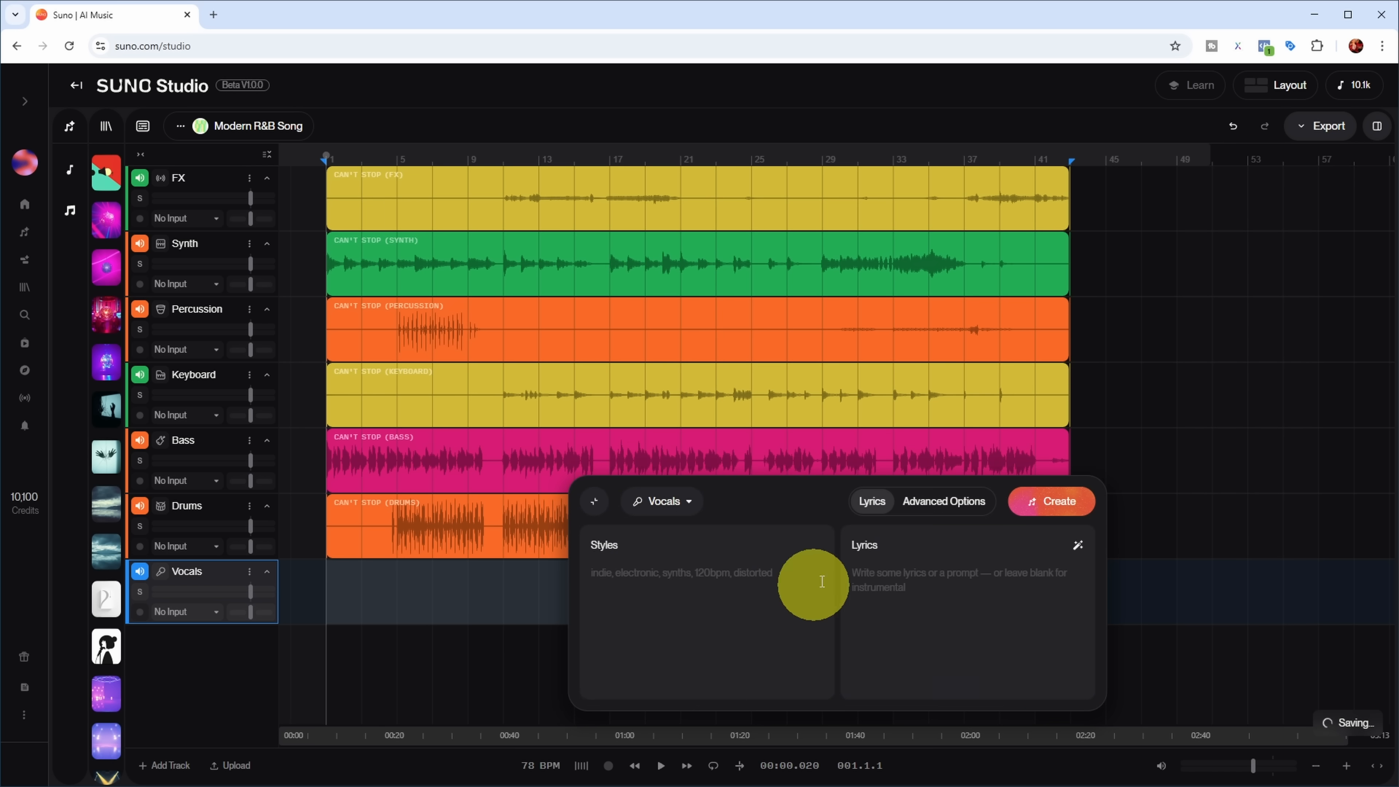
click(939, 500)
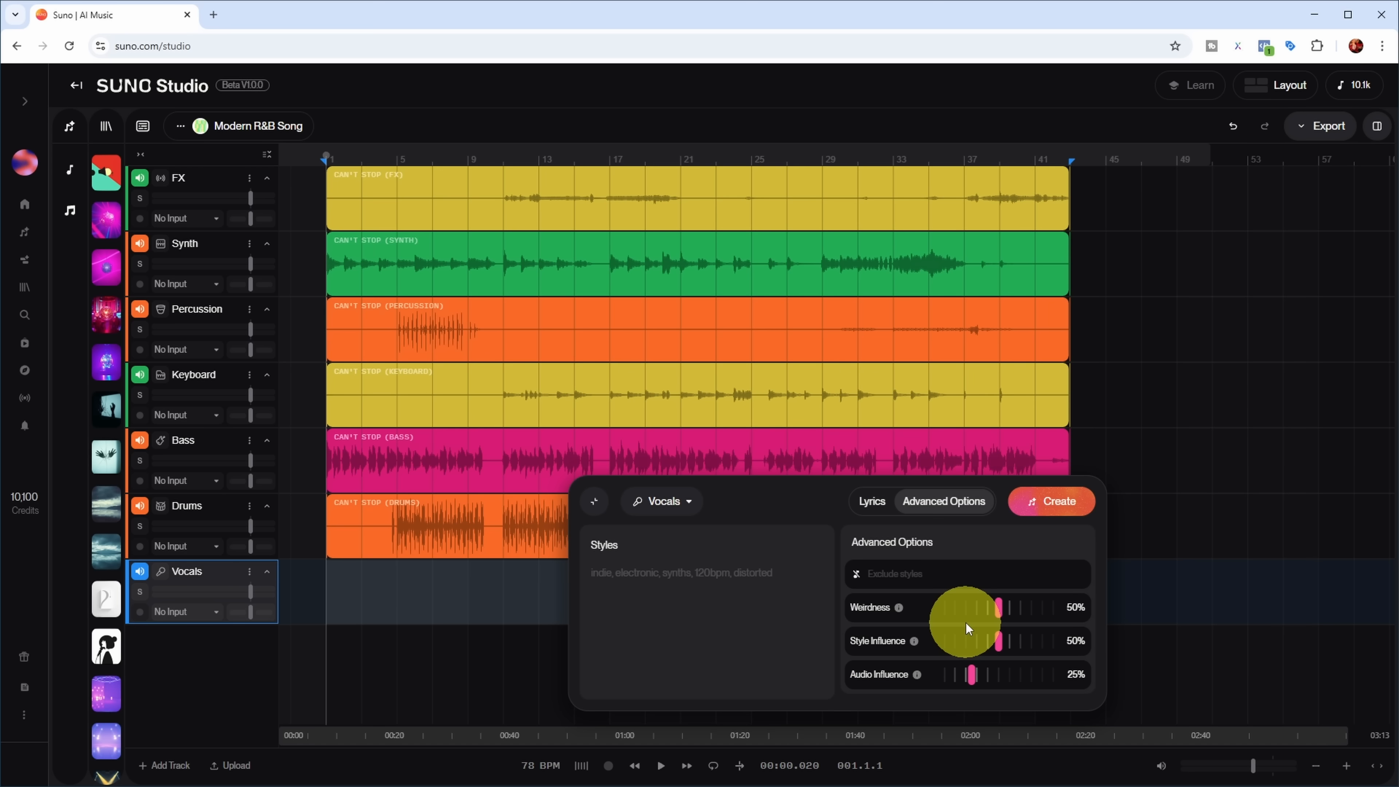
click(249, 572)
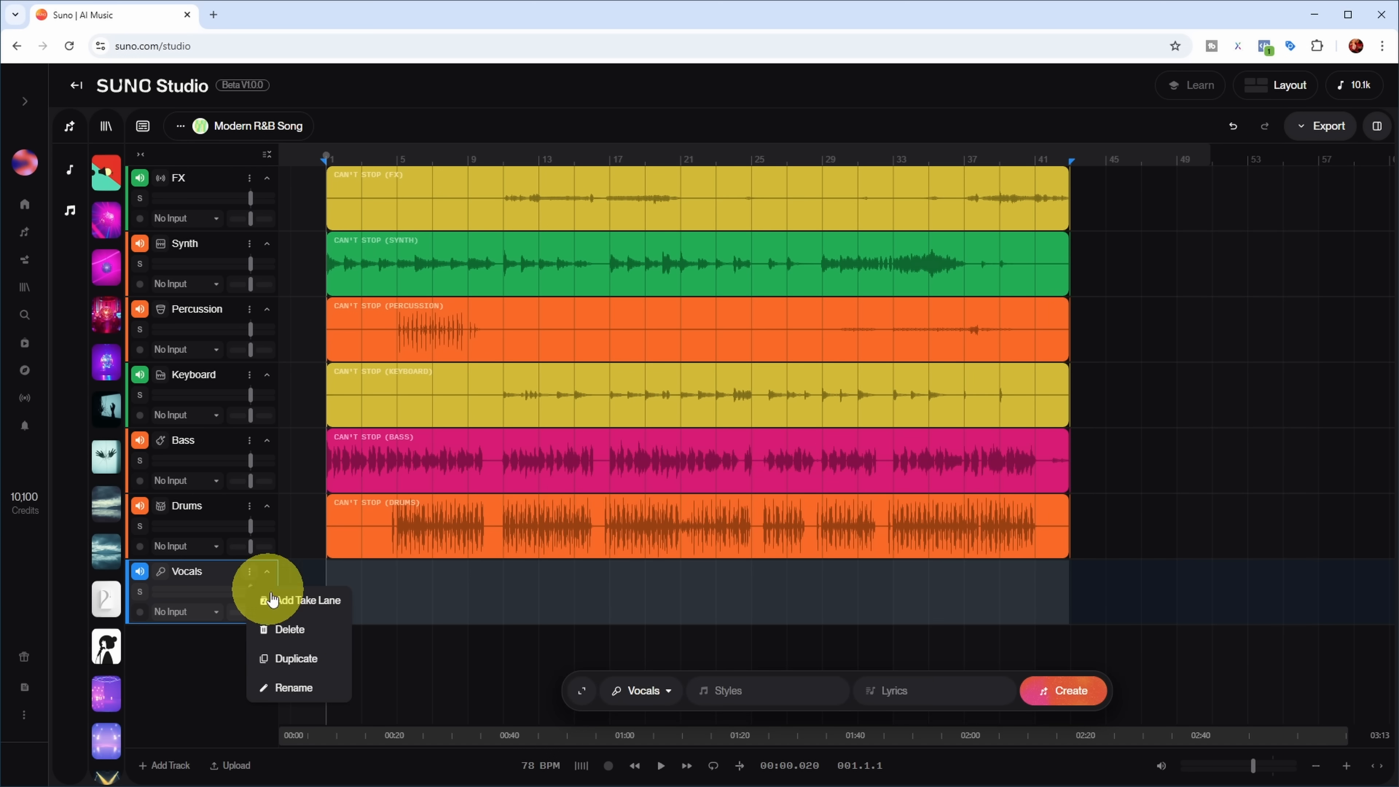
click(287, 629)
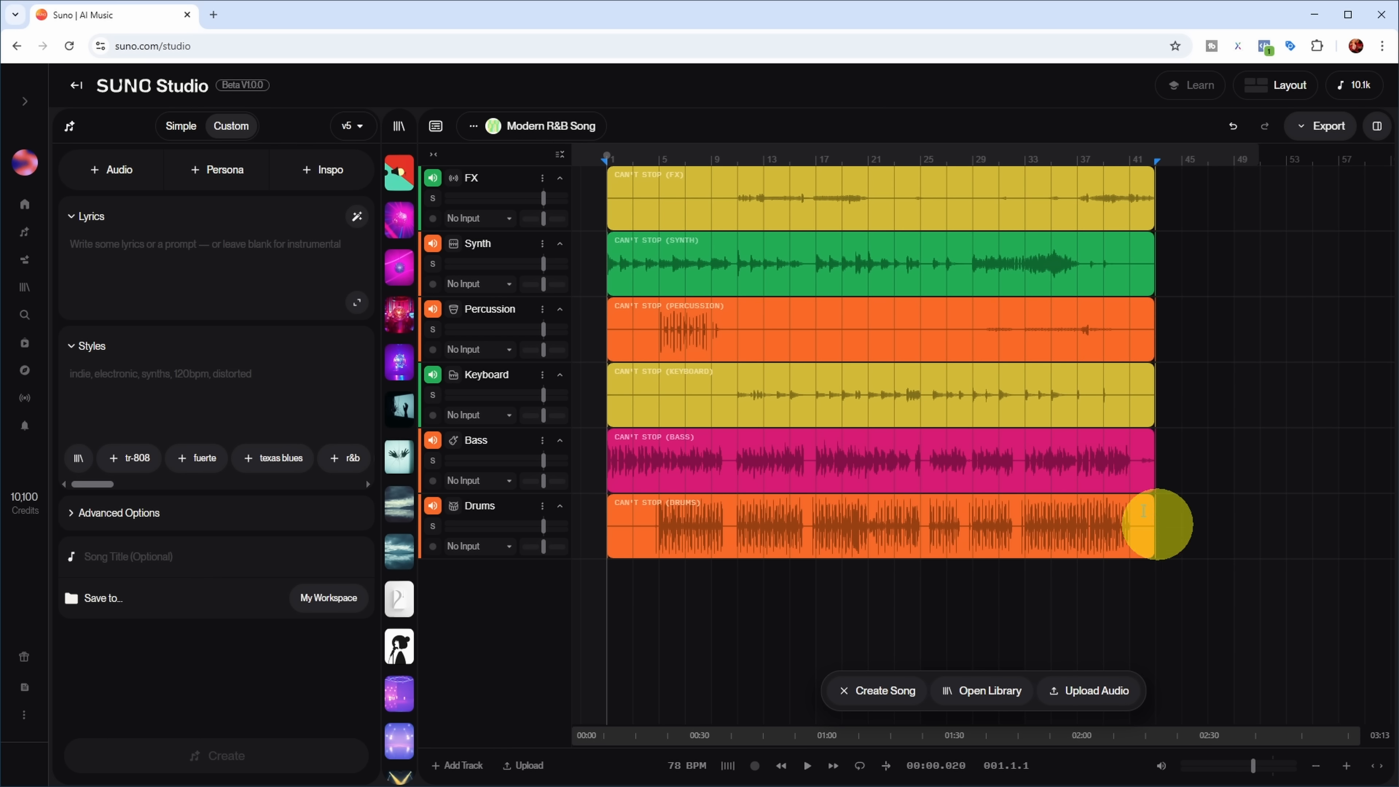
Use all six stem clips as the cover audio for a new song and apply the persona Female R&B Voice from Samples
drag(620, 187, 1156, 549)
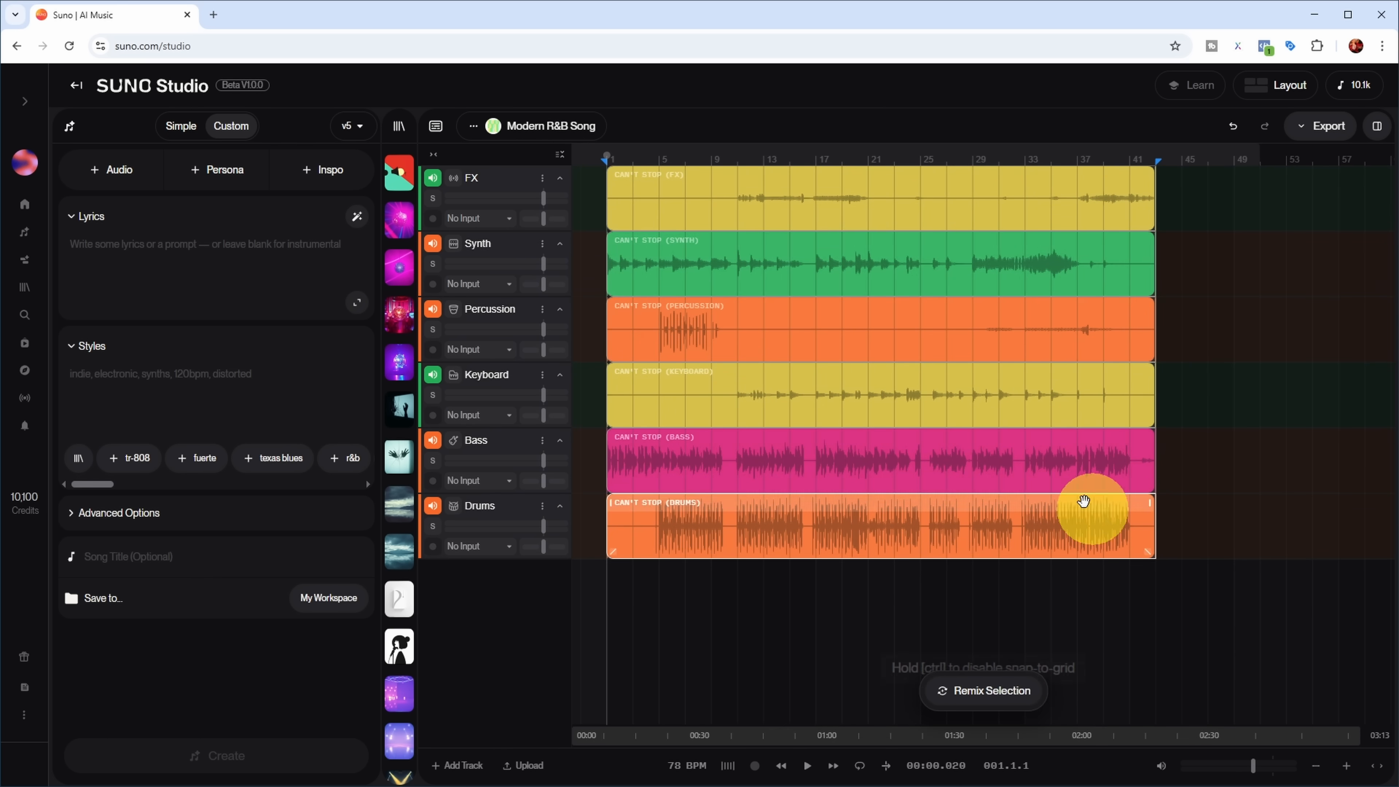
drag(869, 176, 183, 249)
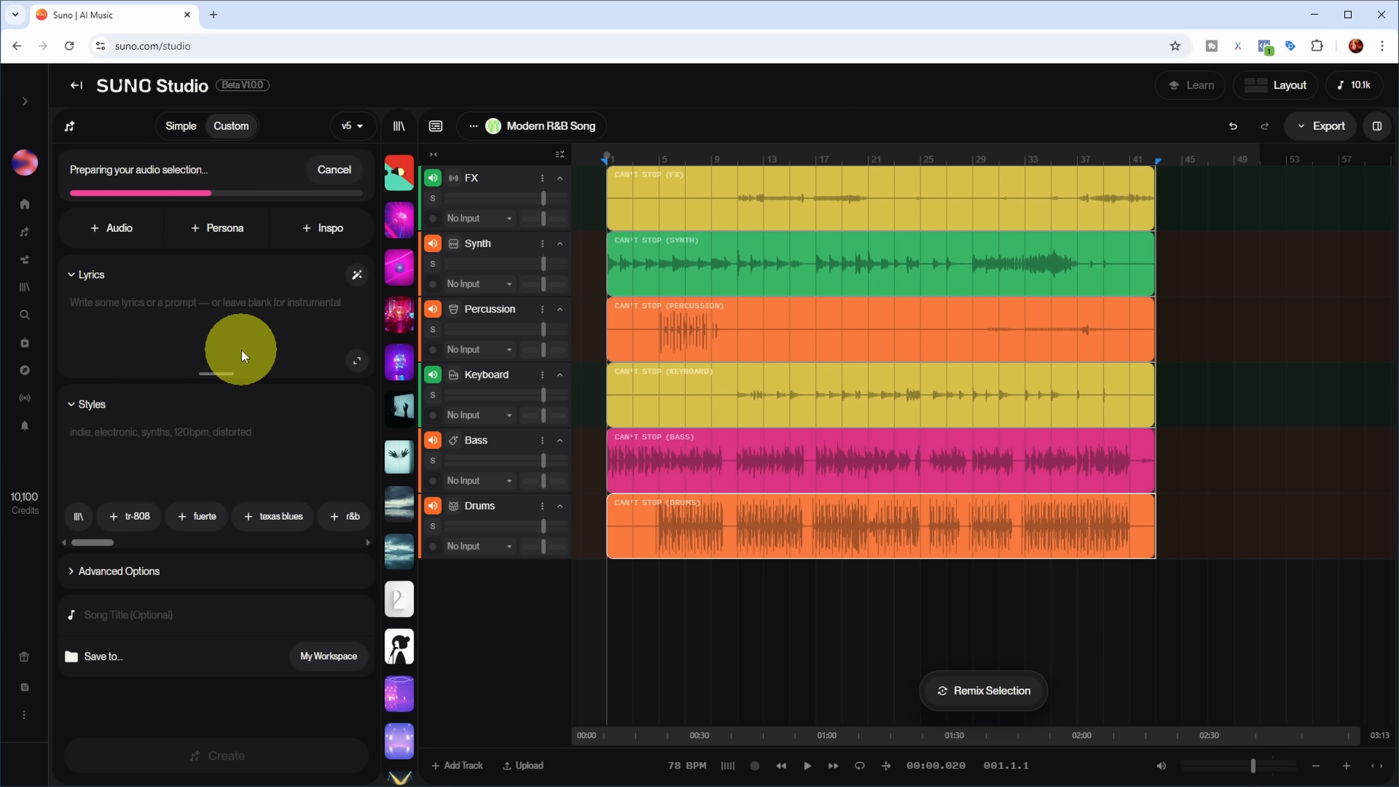
click(303, 175)
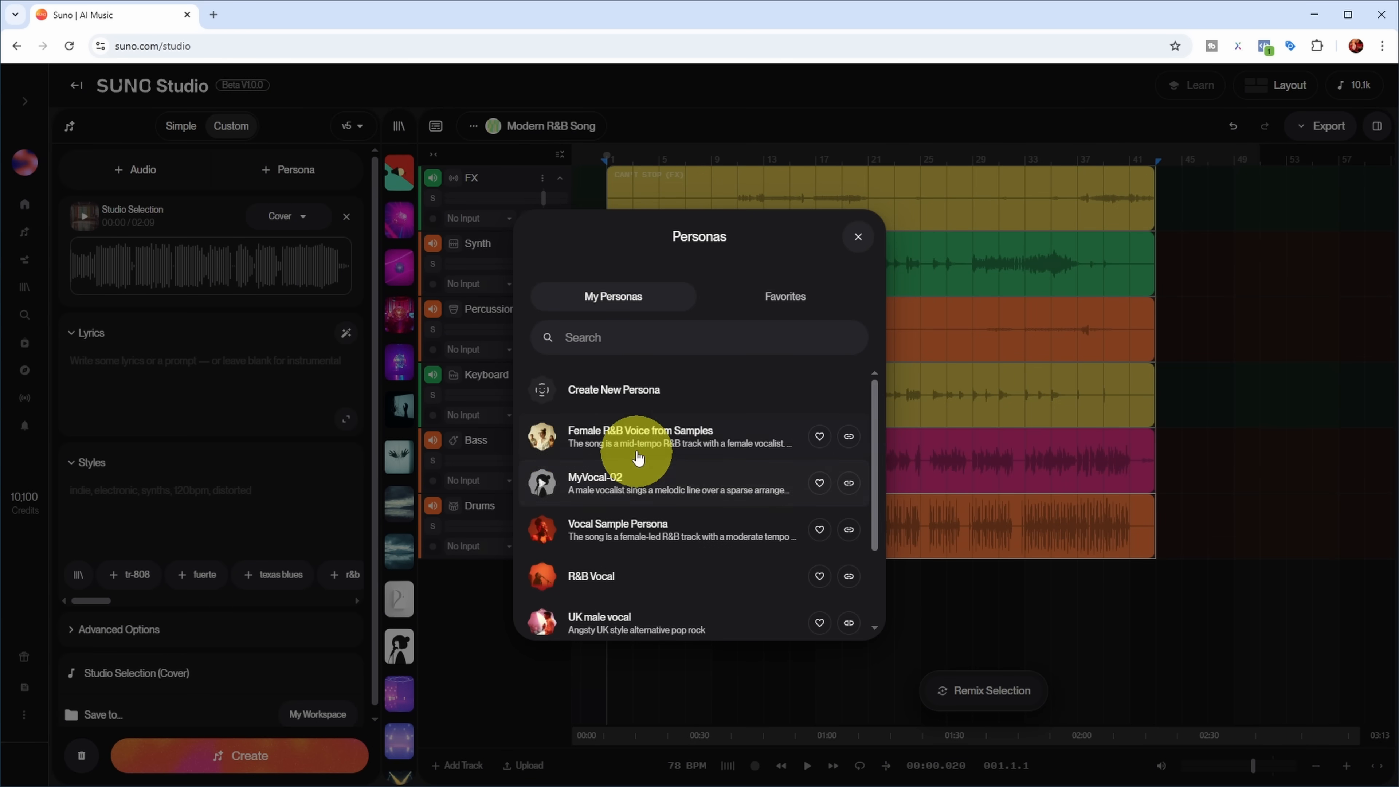
click(589, 441)
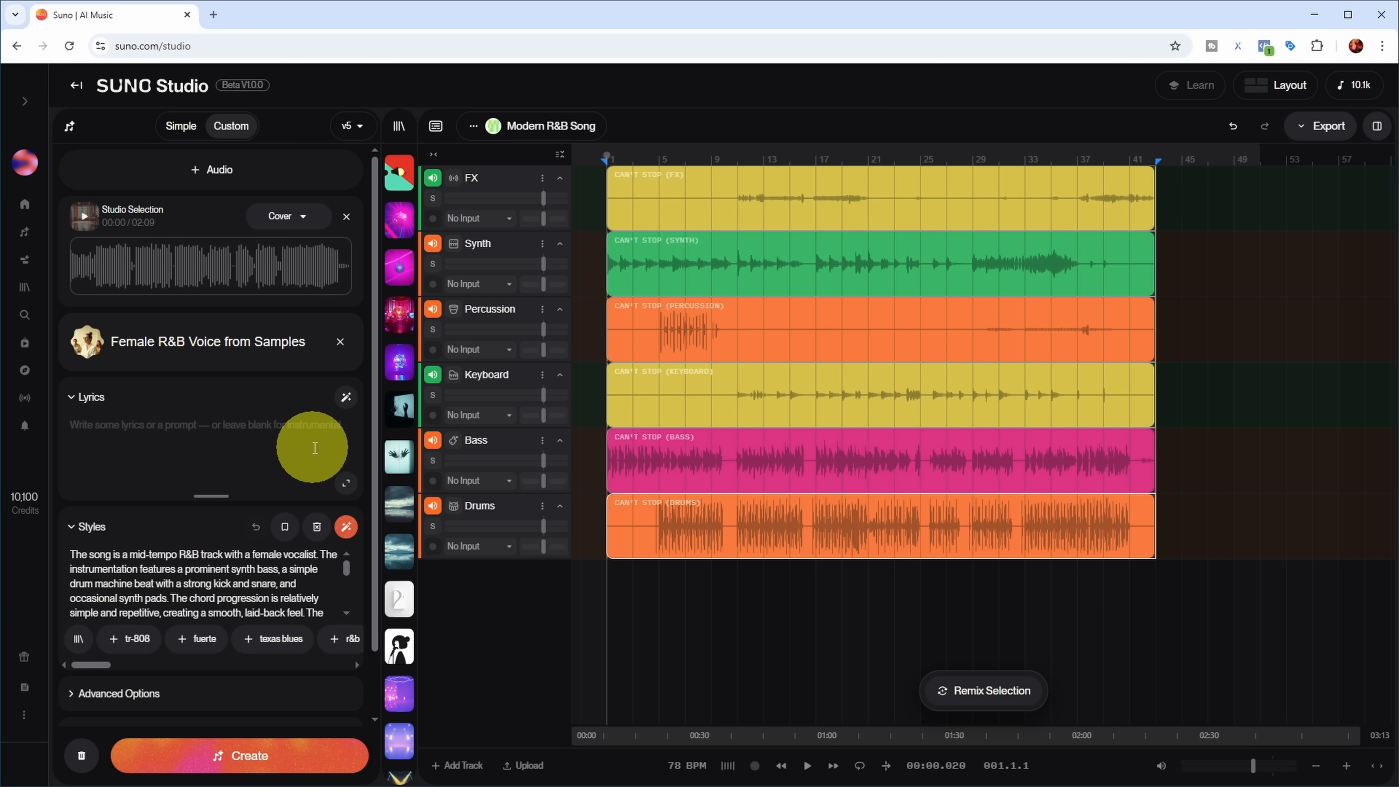
Generate full-song lyrics from the prompt "Modern R&B song about clubbing" and use the Spotlight version
click(346, 398)
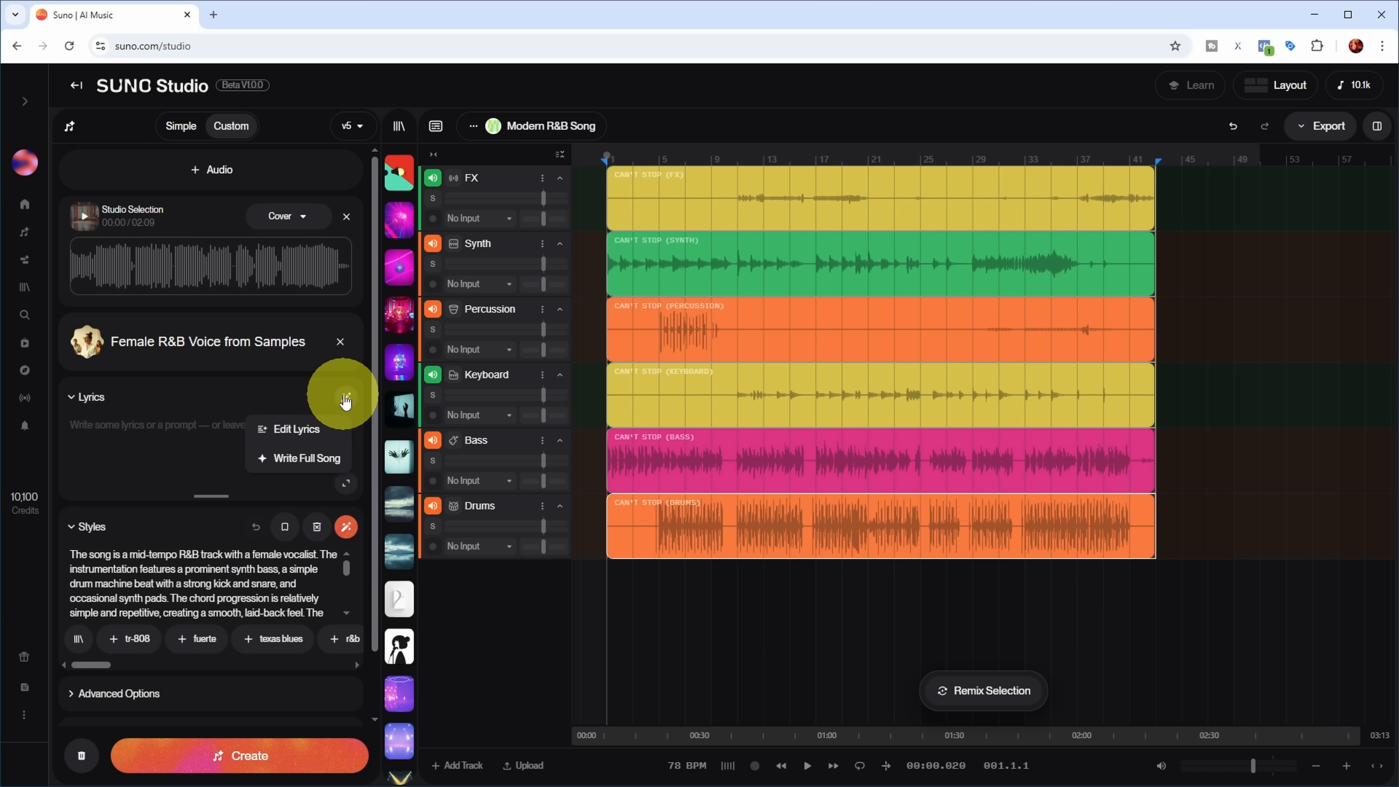
click(300, 459)
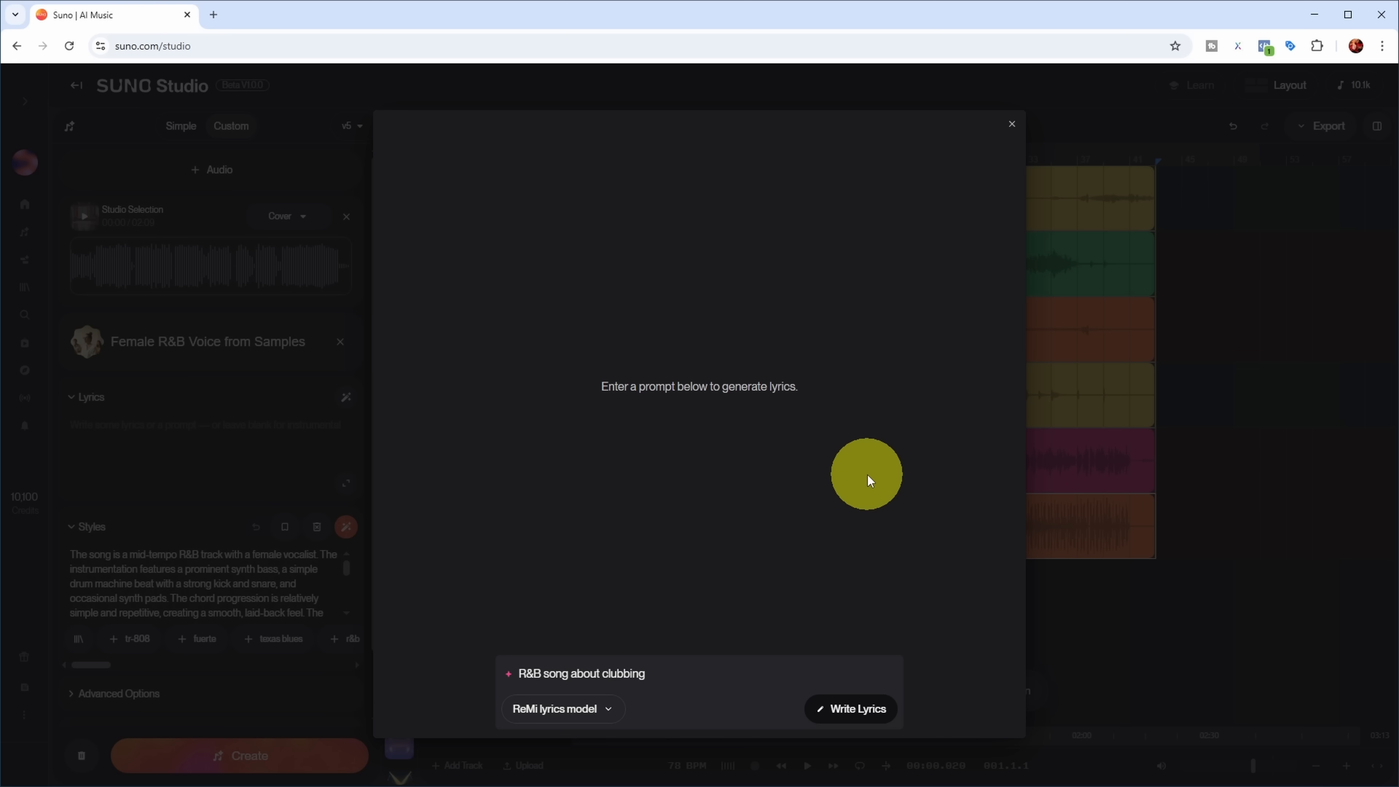
click(853, 708)
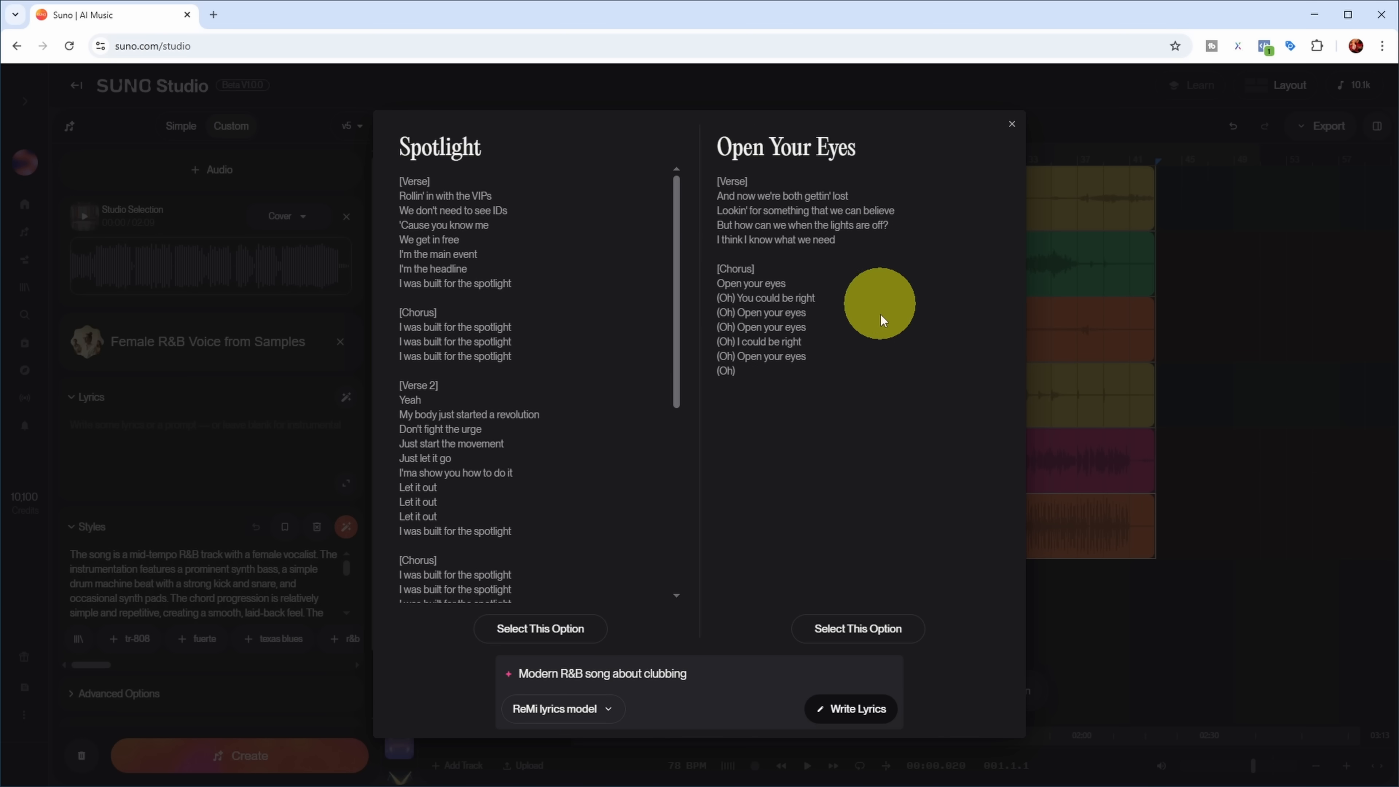
drag(678, 281, 678, 194)
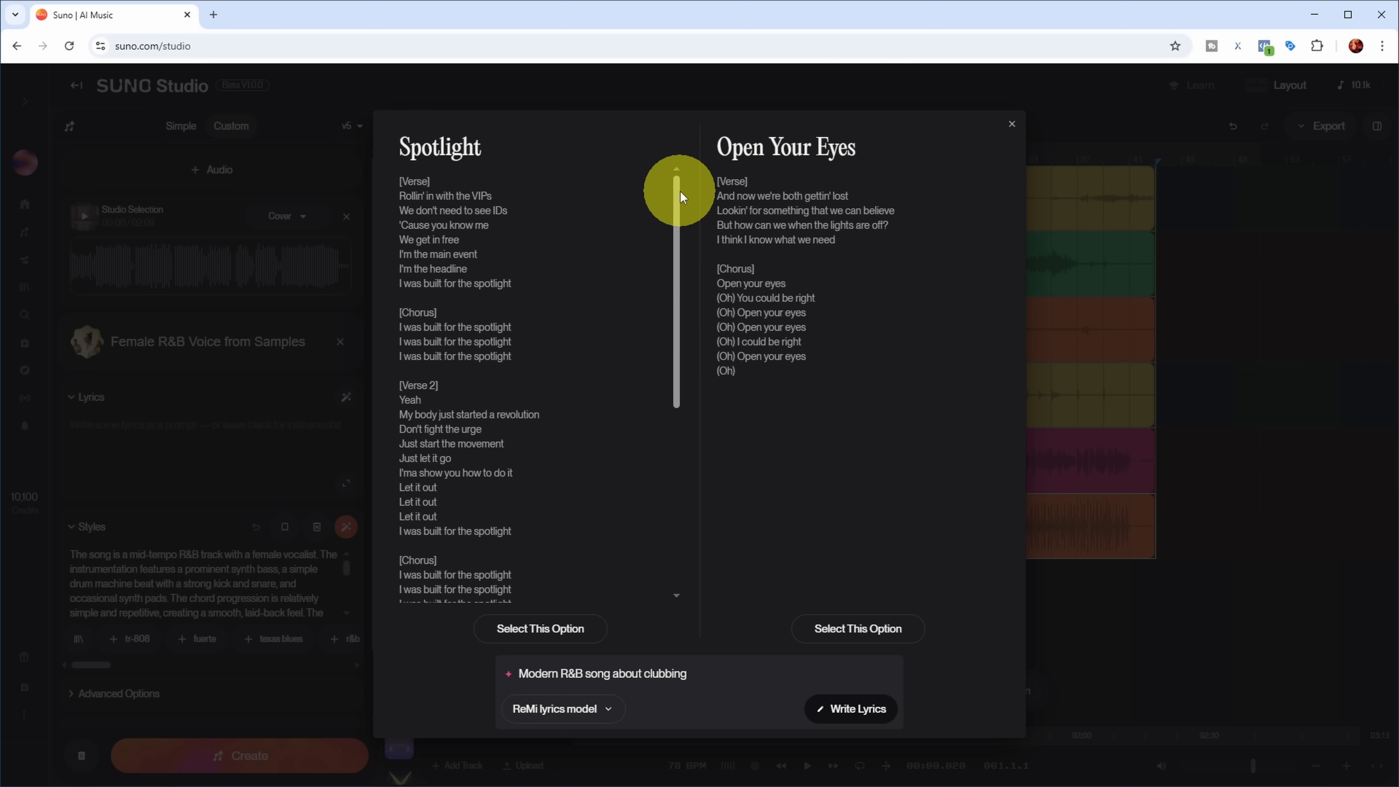
click(552, 628)
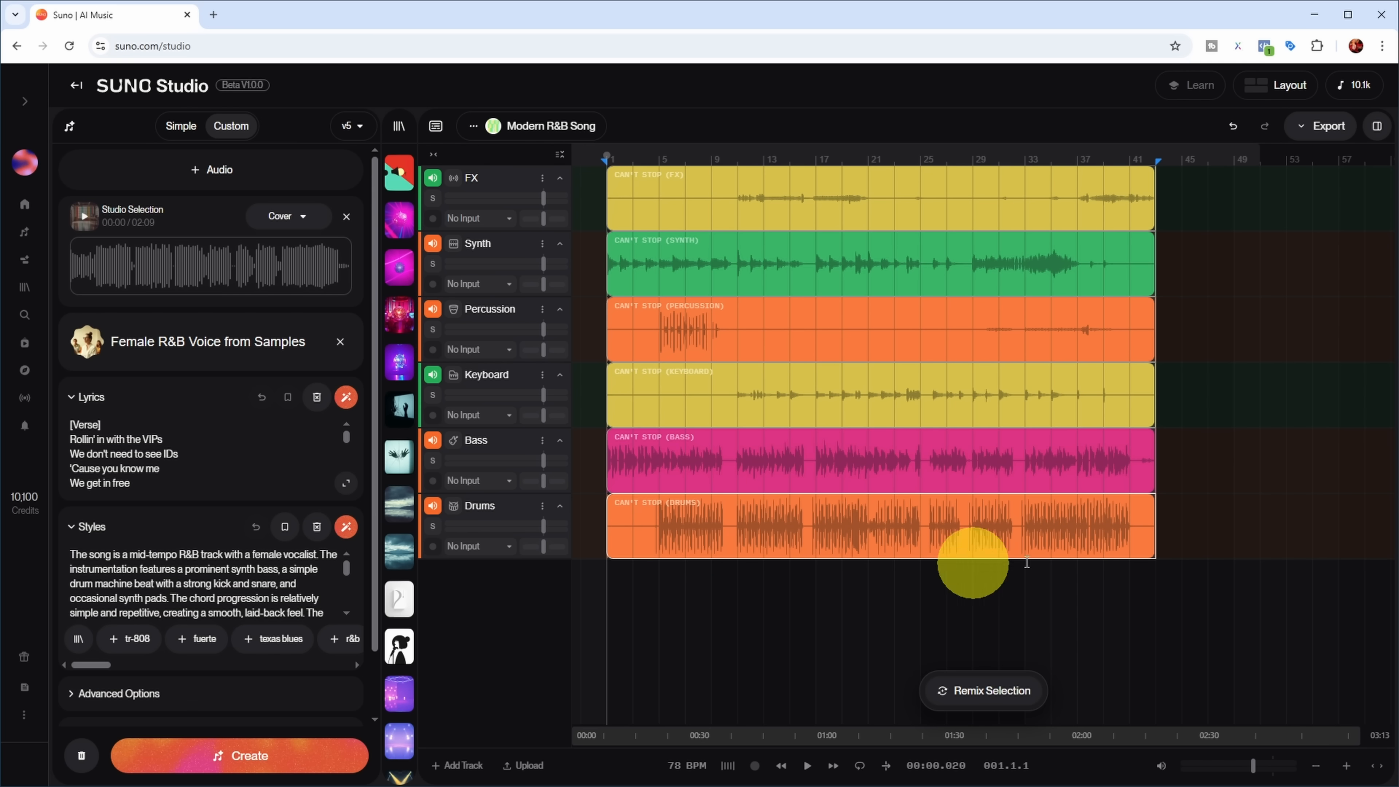
Set the cover's vocal gender to Female and audio influence to 85%, and generate the song
scroll(187, 600, down, 1)
scroll(223, 532, down, 3)
scroll(350, 581, down, 4)
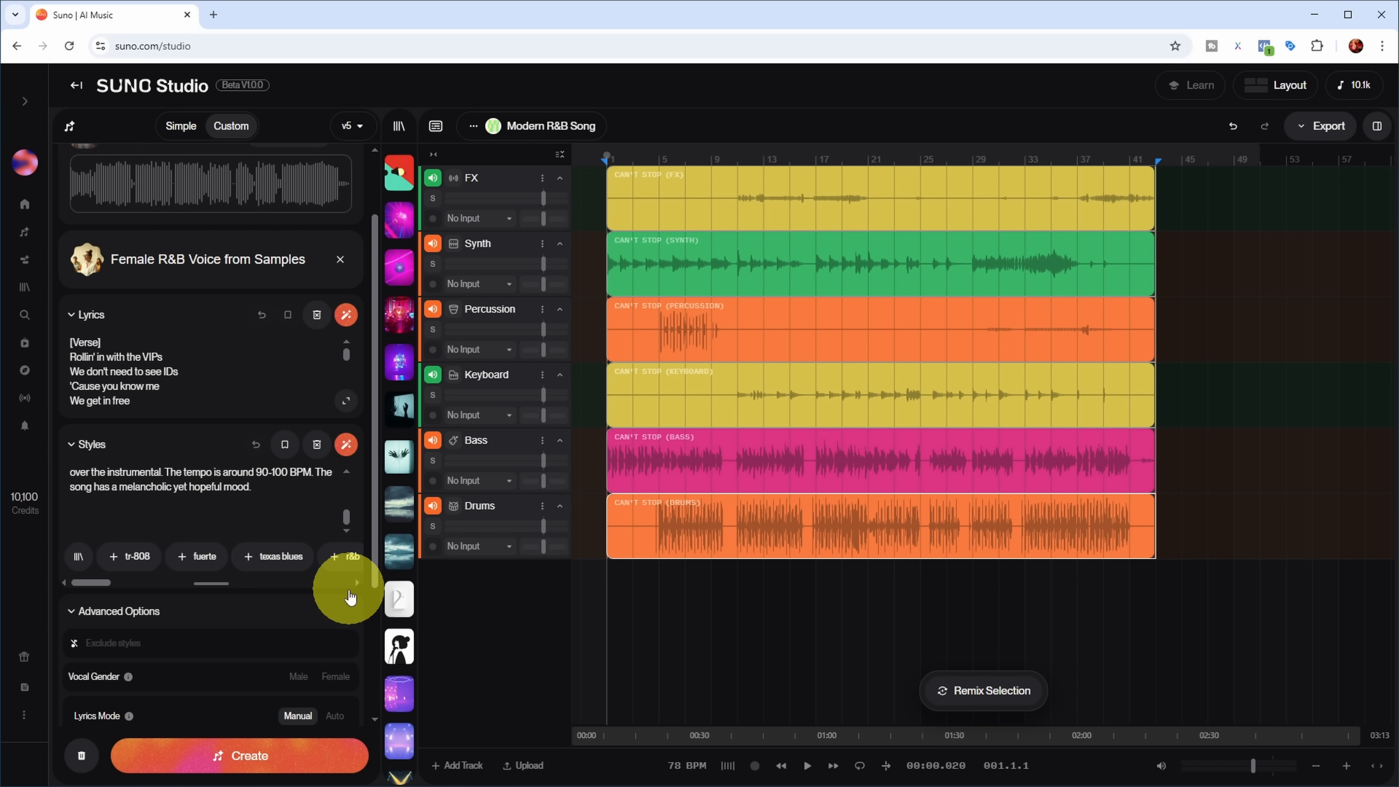
click(337, 476)
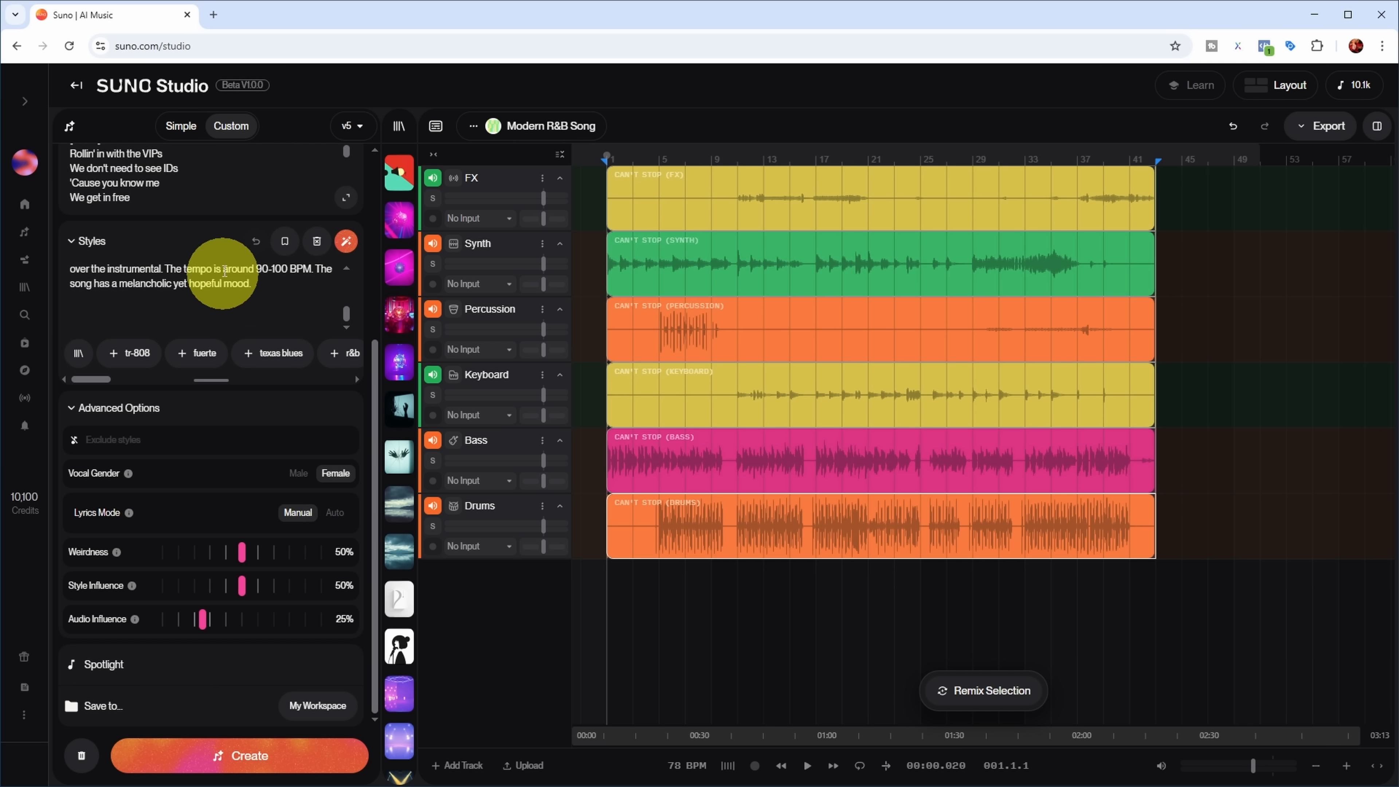
drag(203, 619, 286, 618)
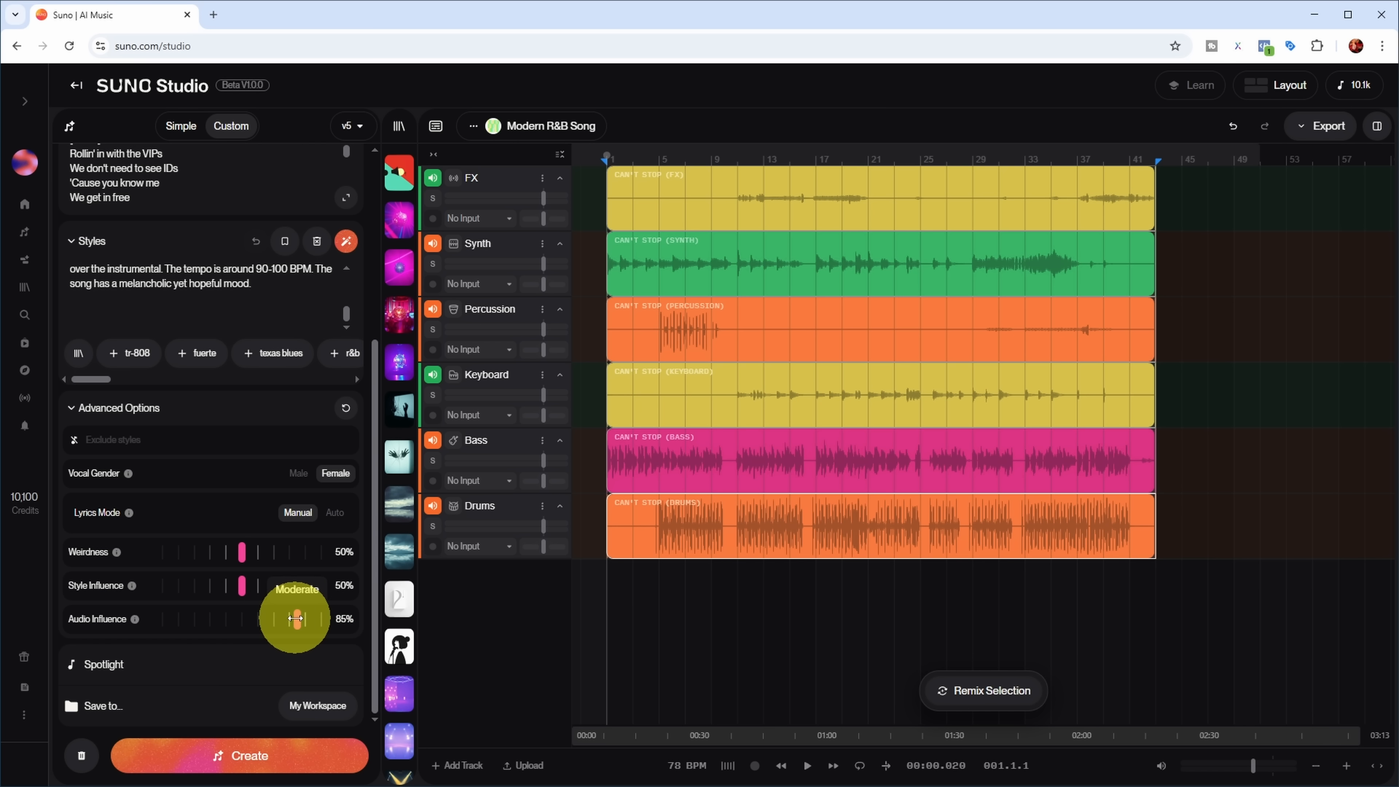
drag(296, 618, 447, 641)
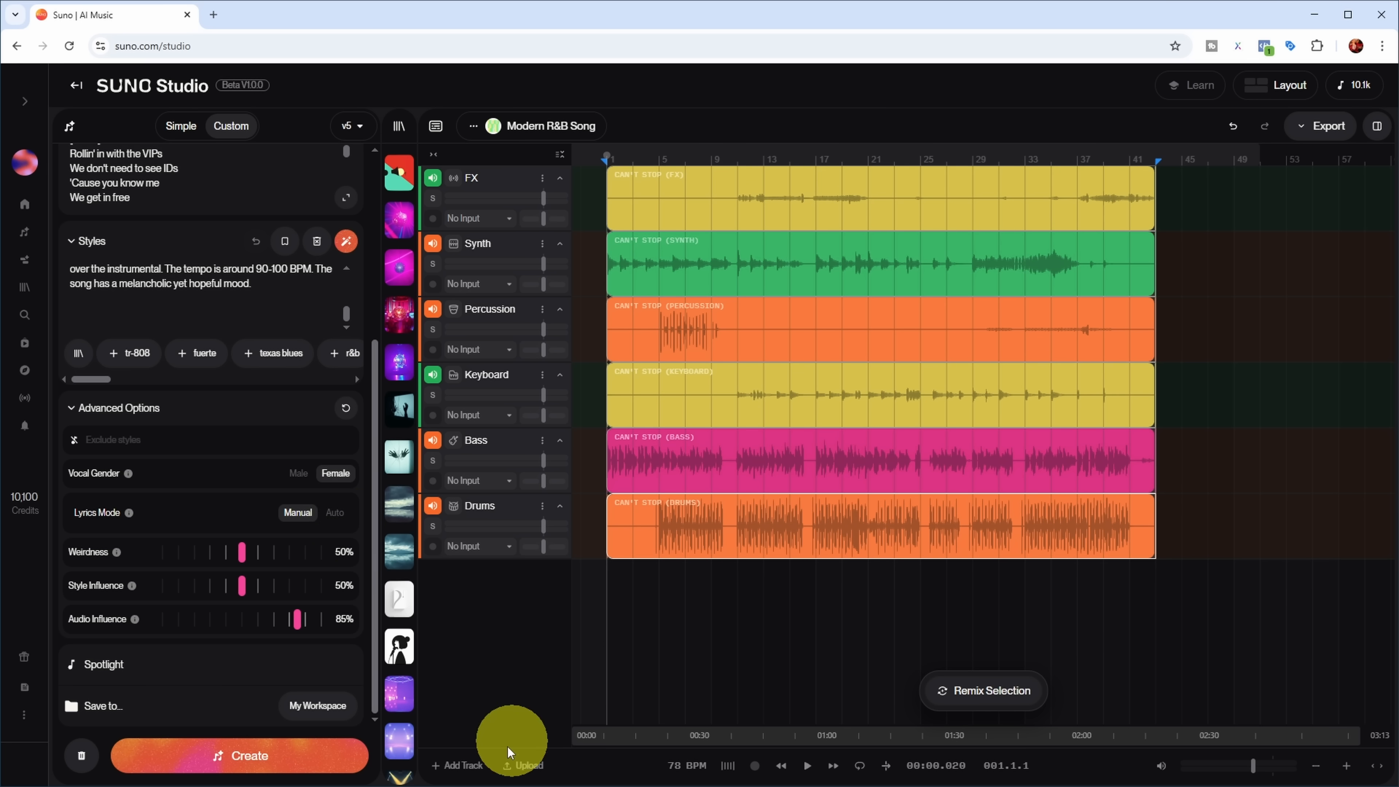
click(239, 756)
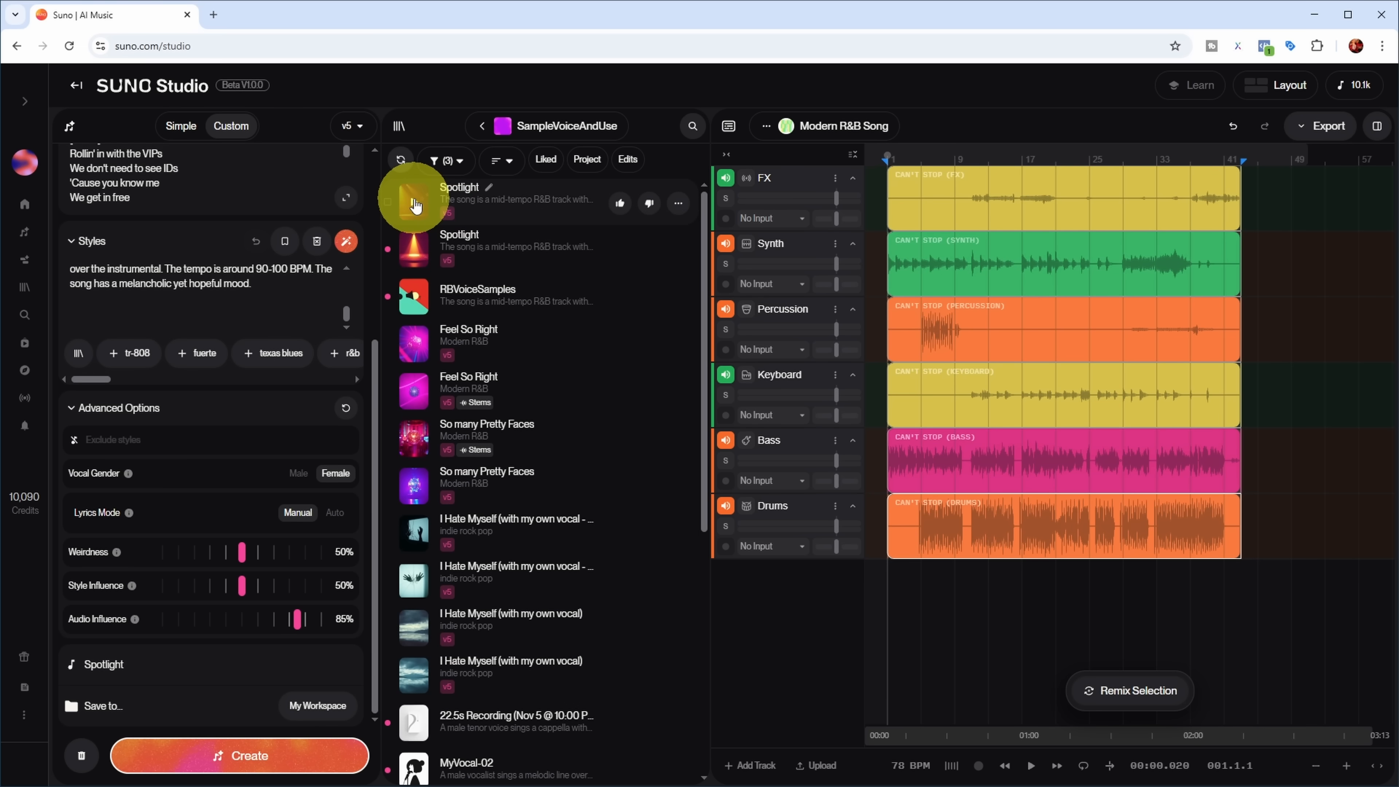
Listen to both generated Spotlight versions in the library
click(415, 205)
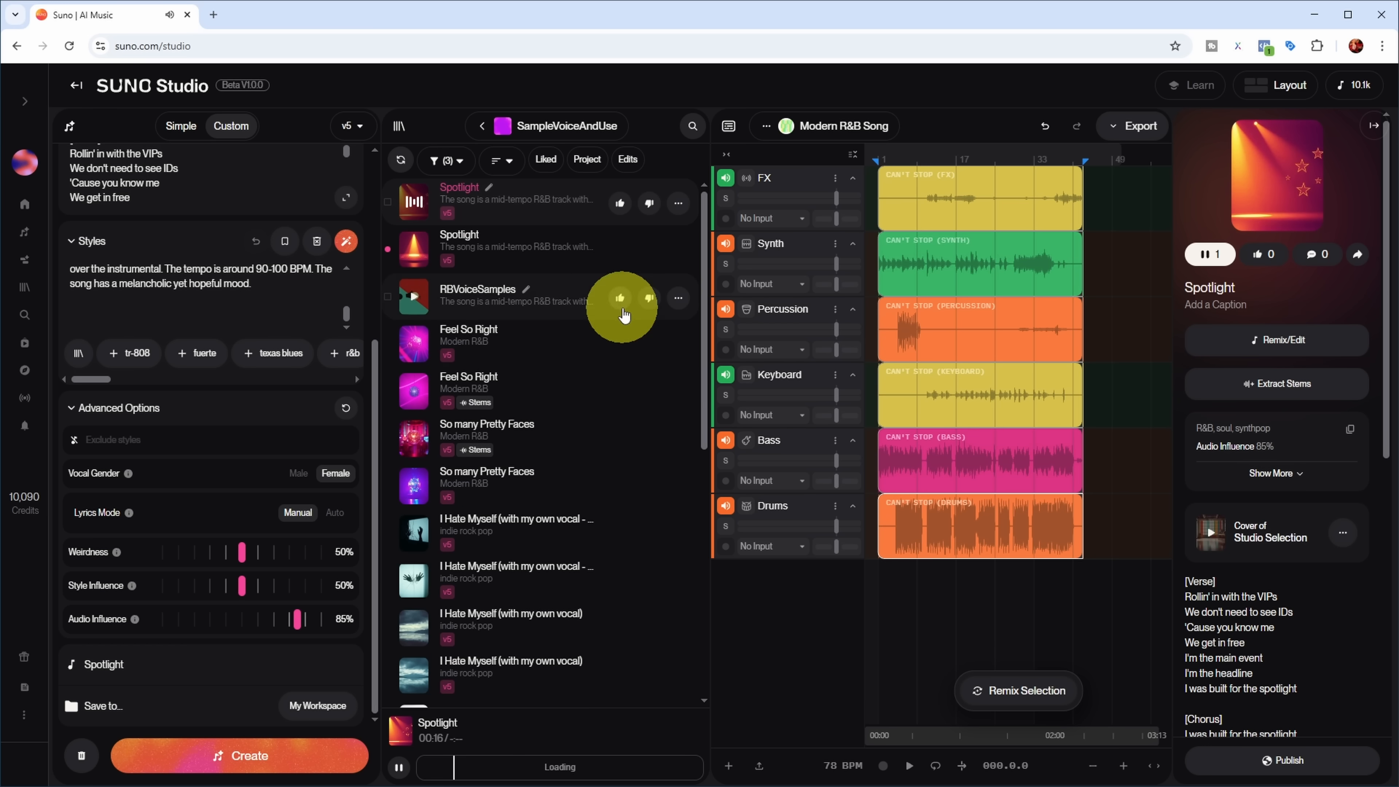
click(413, 206)
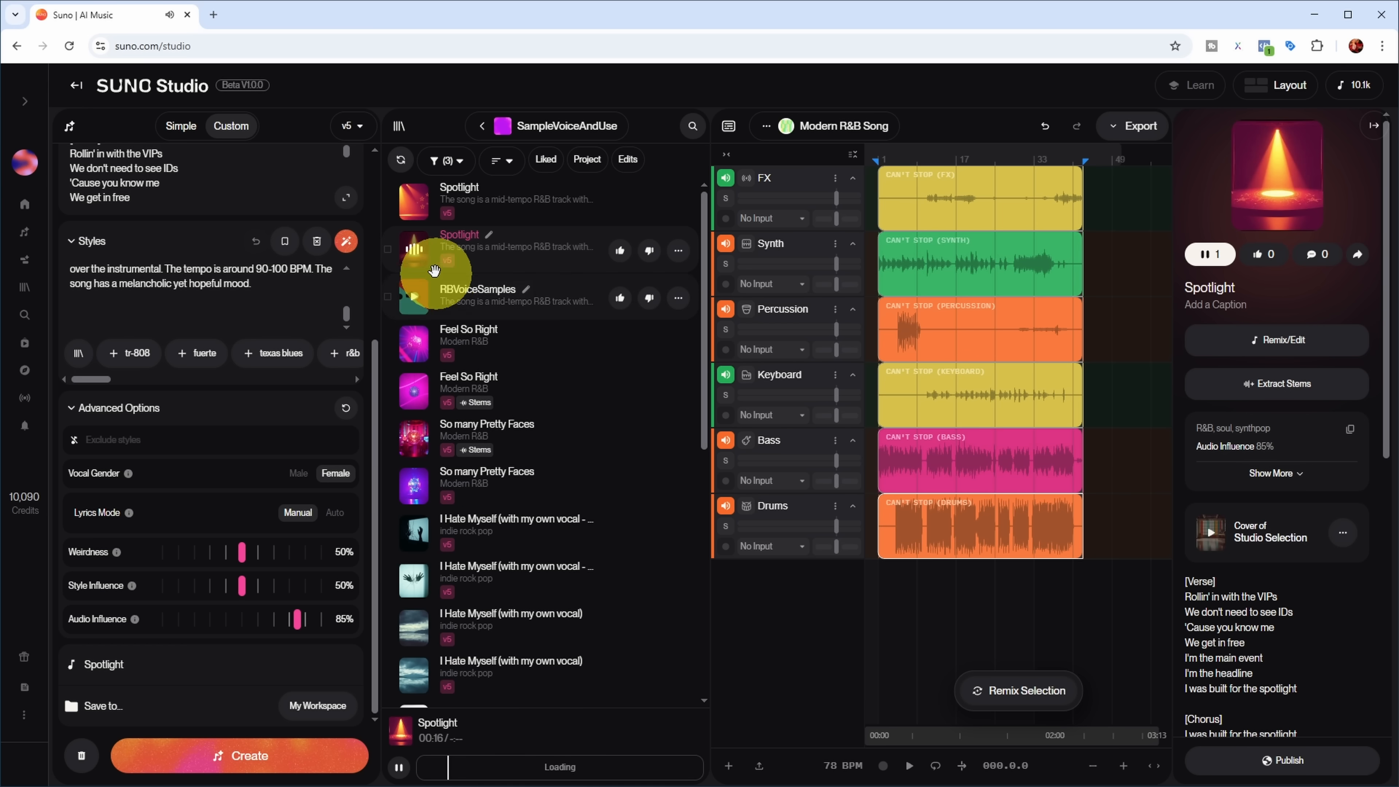
click(415, 255)
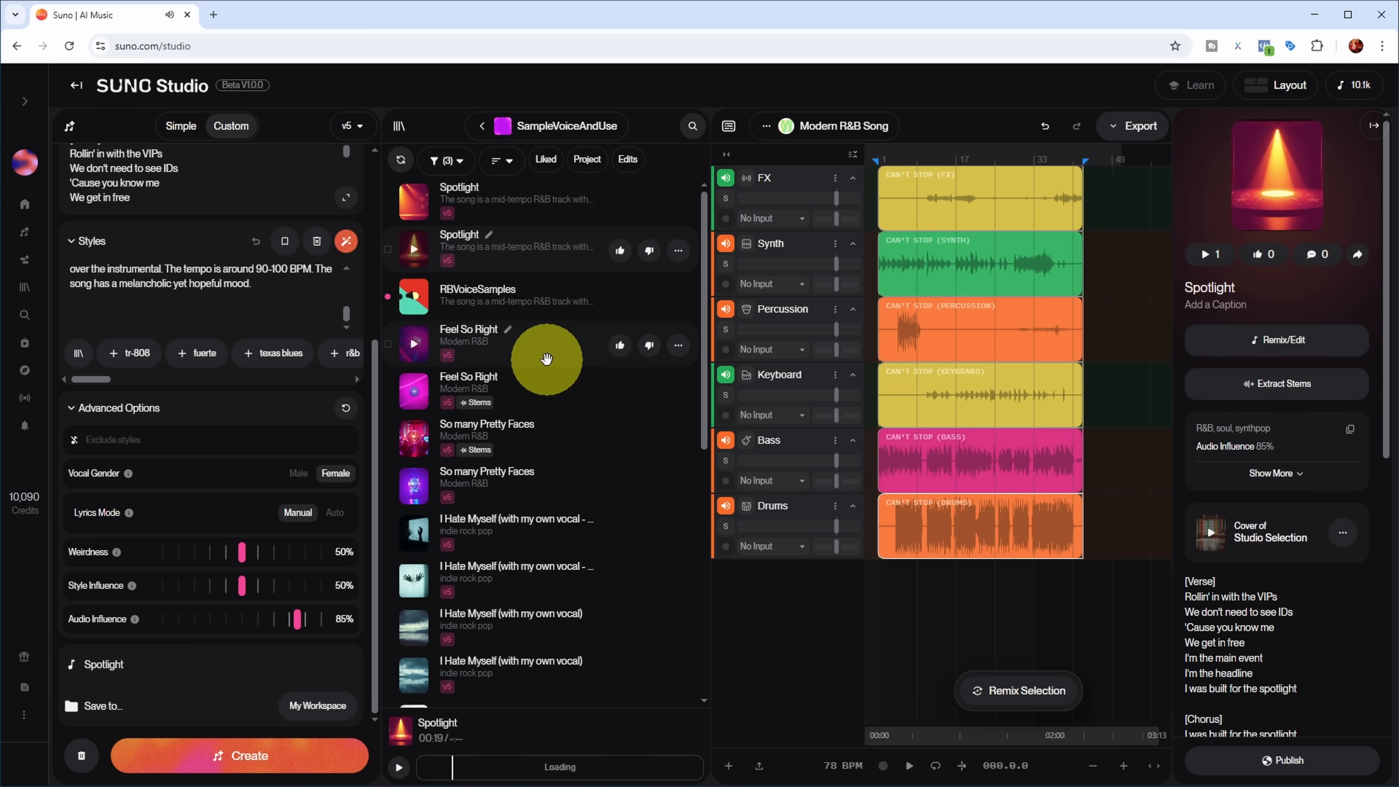
Extract all detected stems from the second Spotlight version and insert its Vocals stem into the project as a new track
click(554, 245)
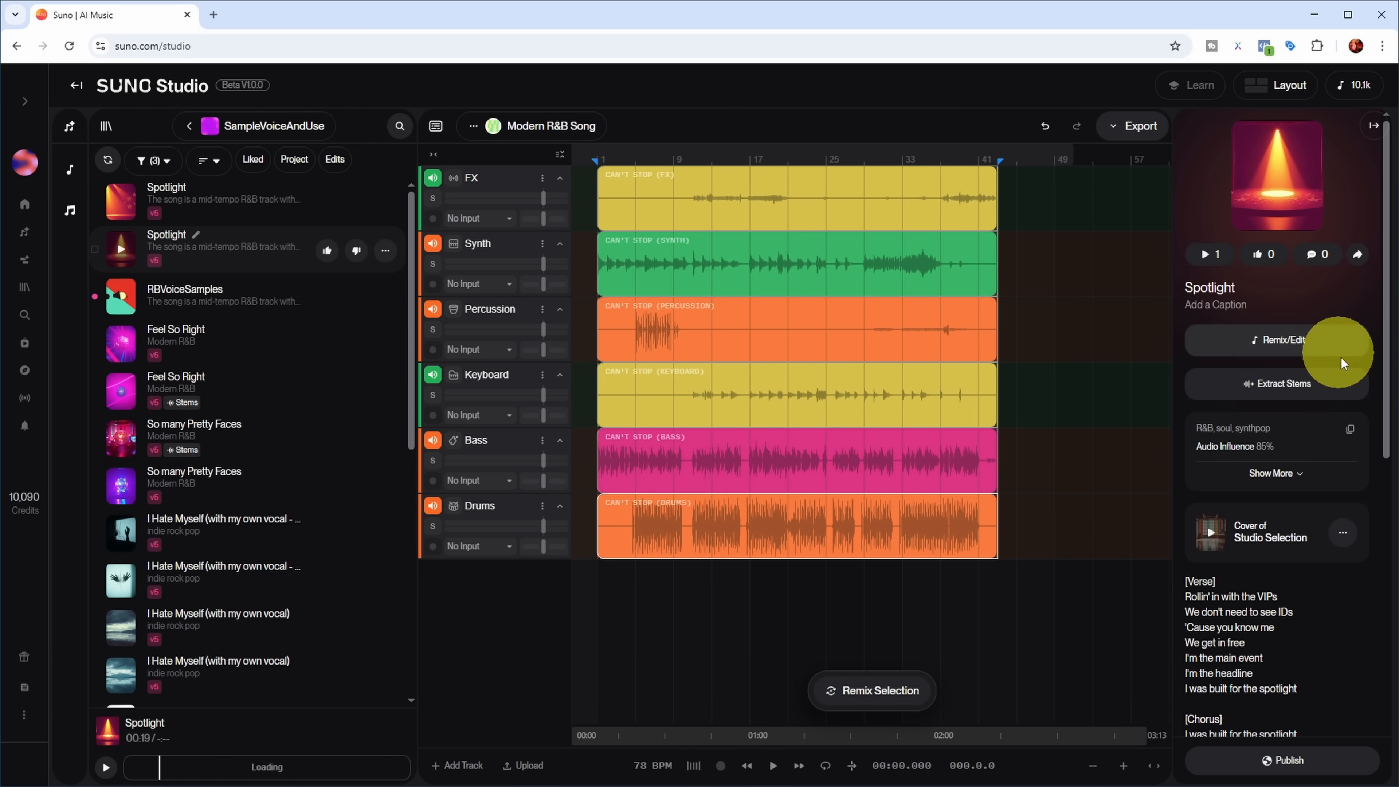
click(1273, 386)
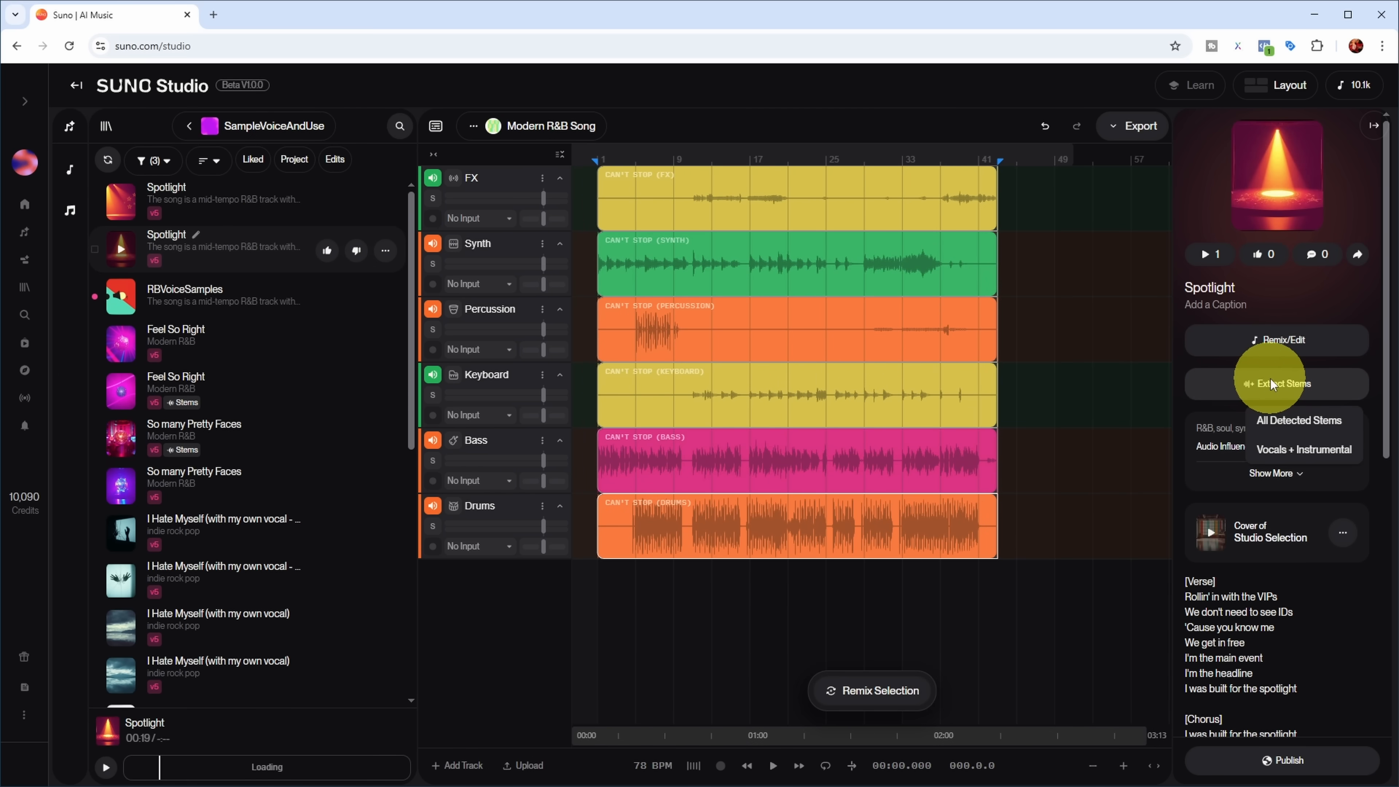
click(1301, 423)
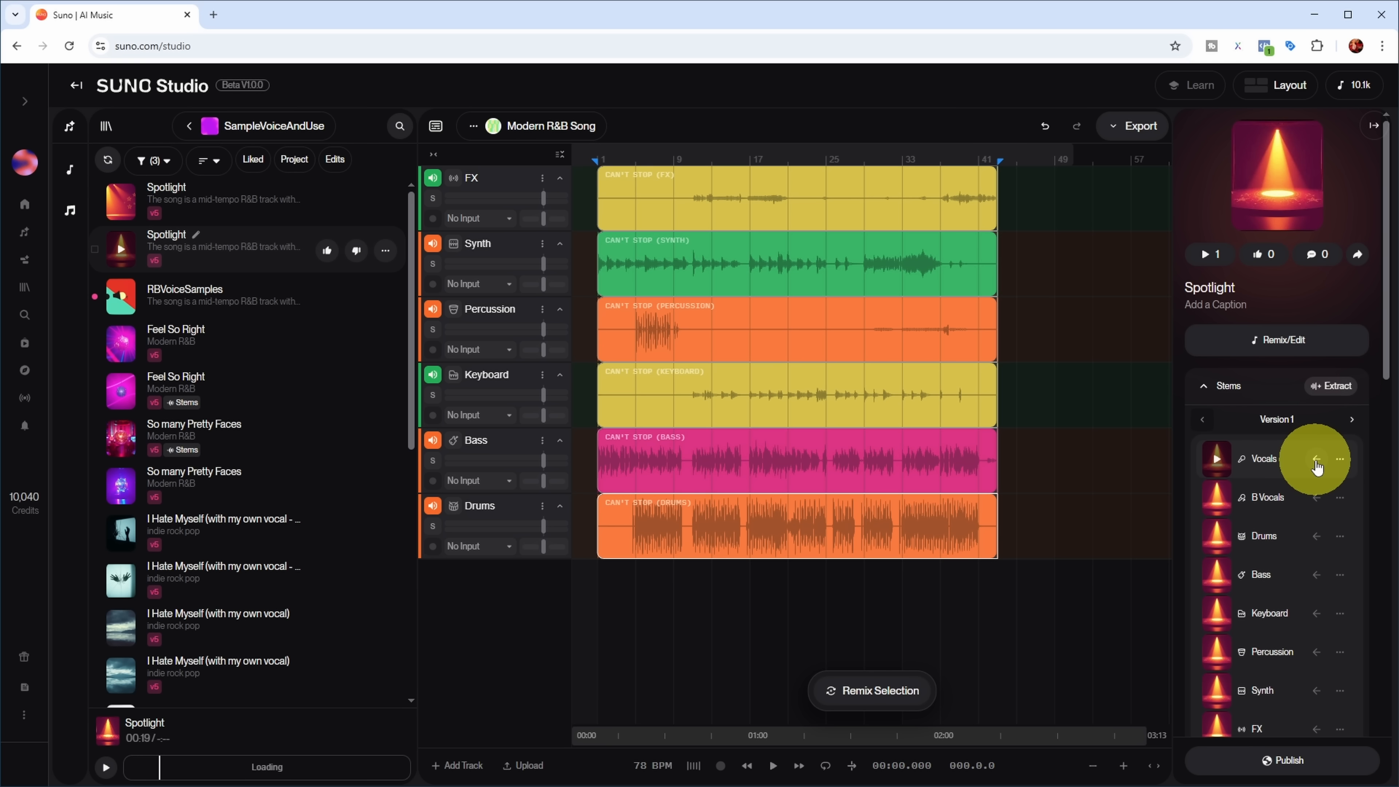
click(1317, 460)
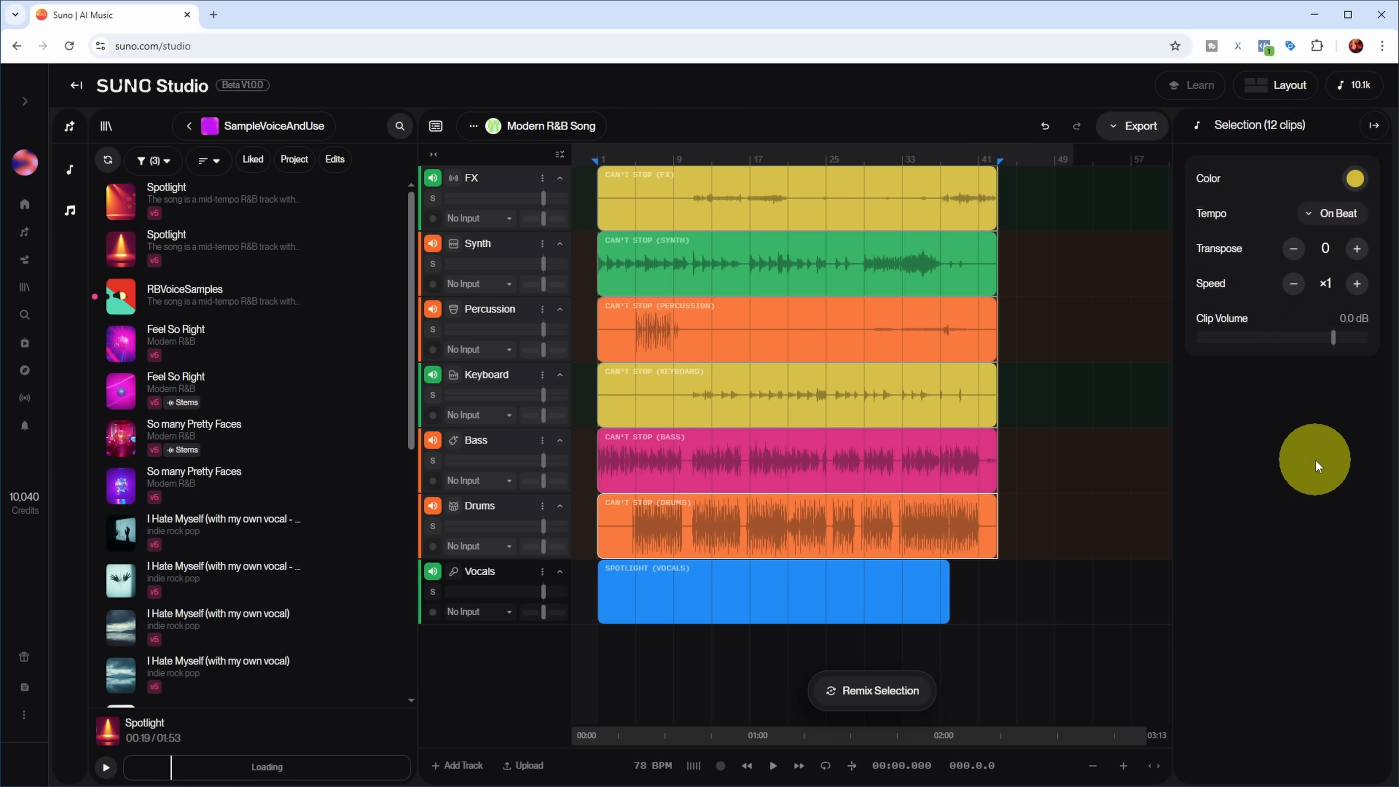
Play the arrangement with the new vocals and compare the voice with the RBVoiceSamples recording
click(773, 769)
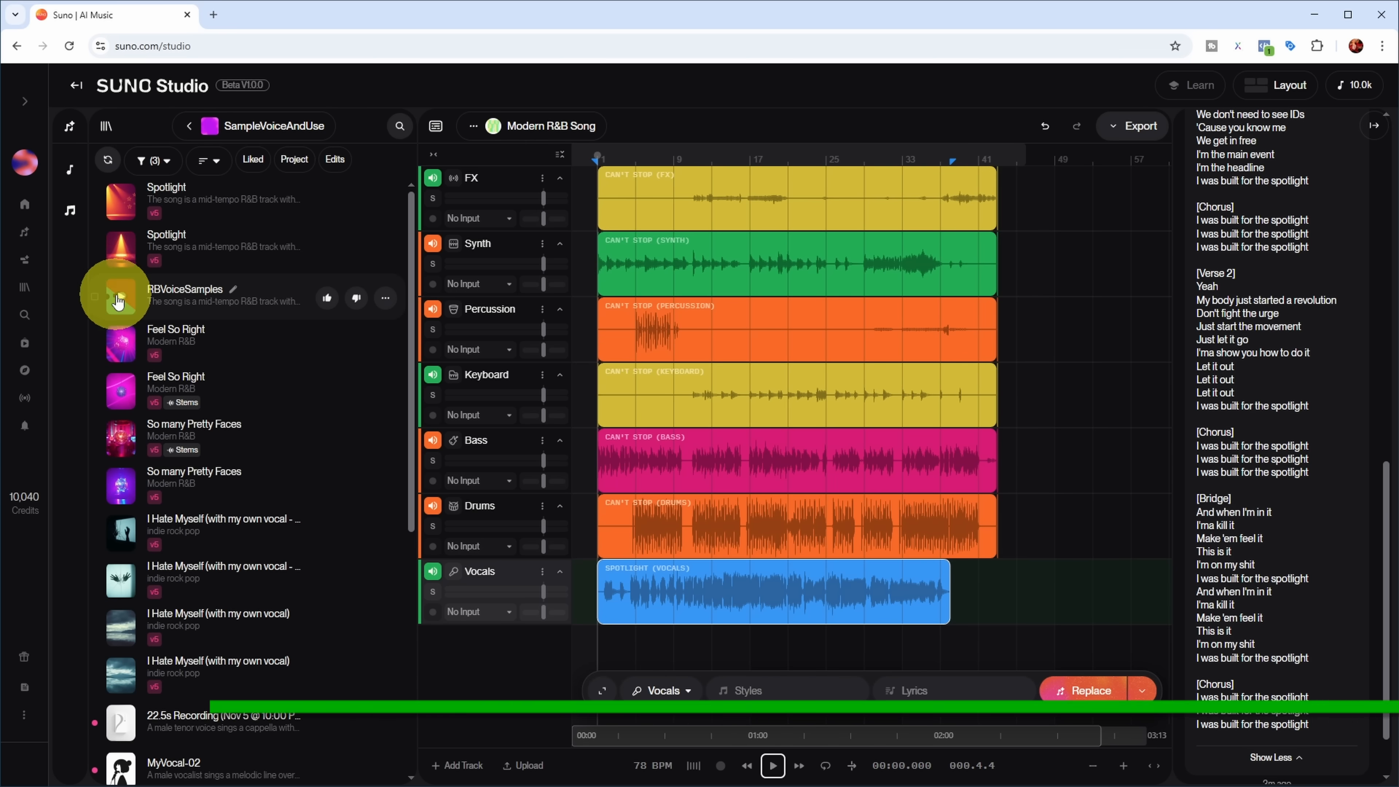
click(117, 296)
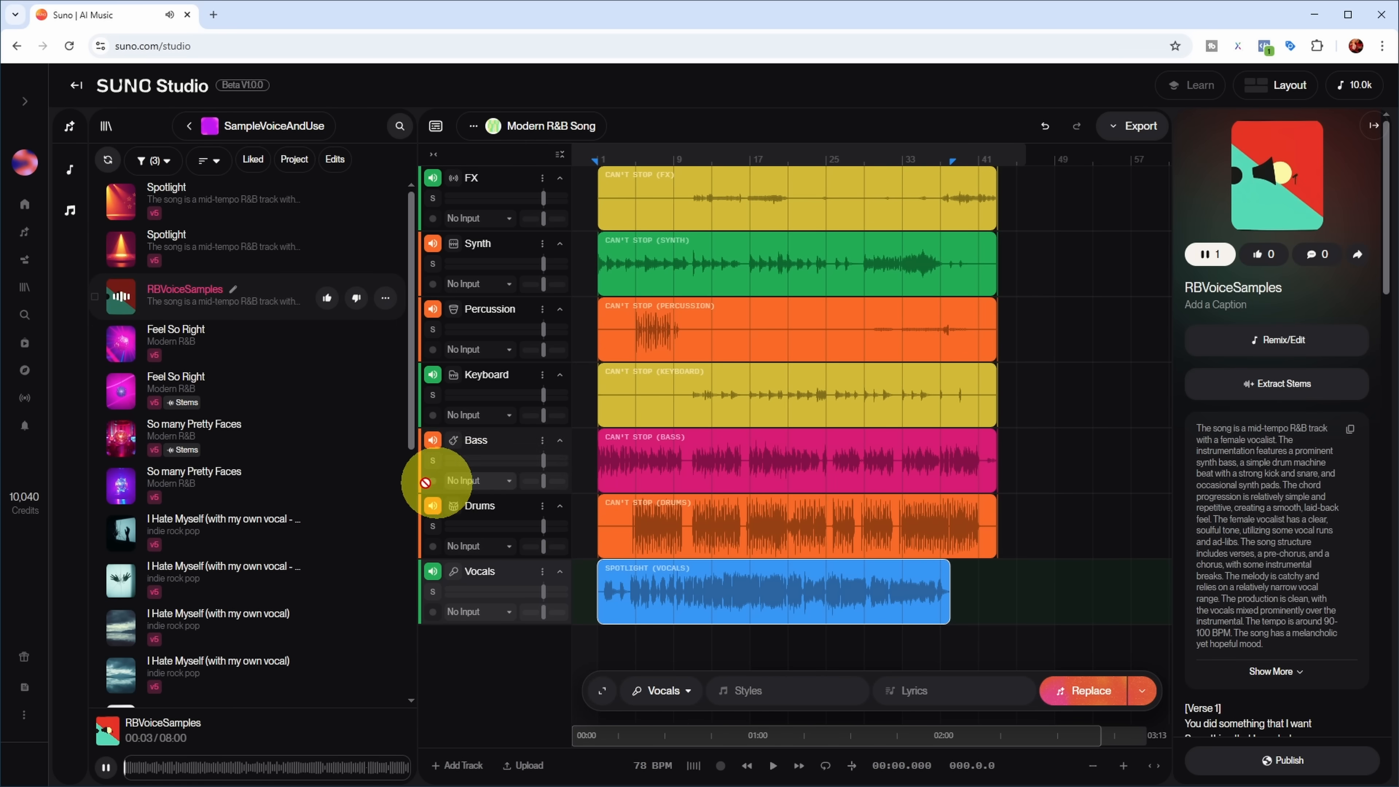
click(122, 302)
click(712, 201)
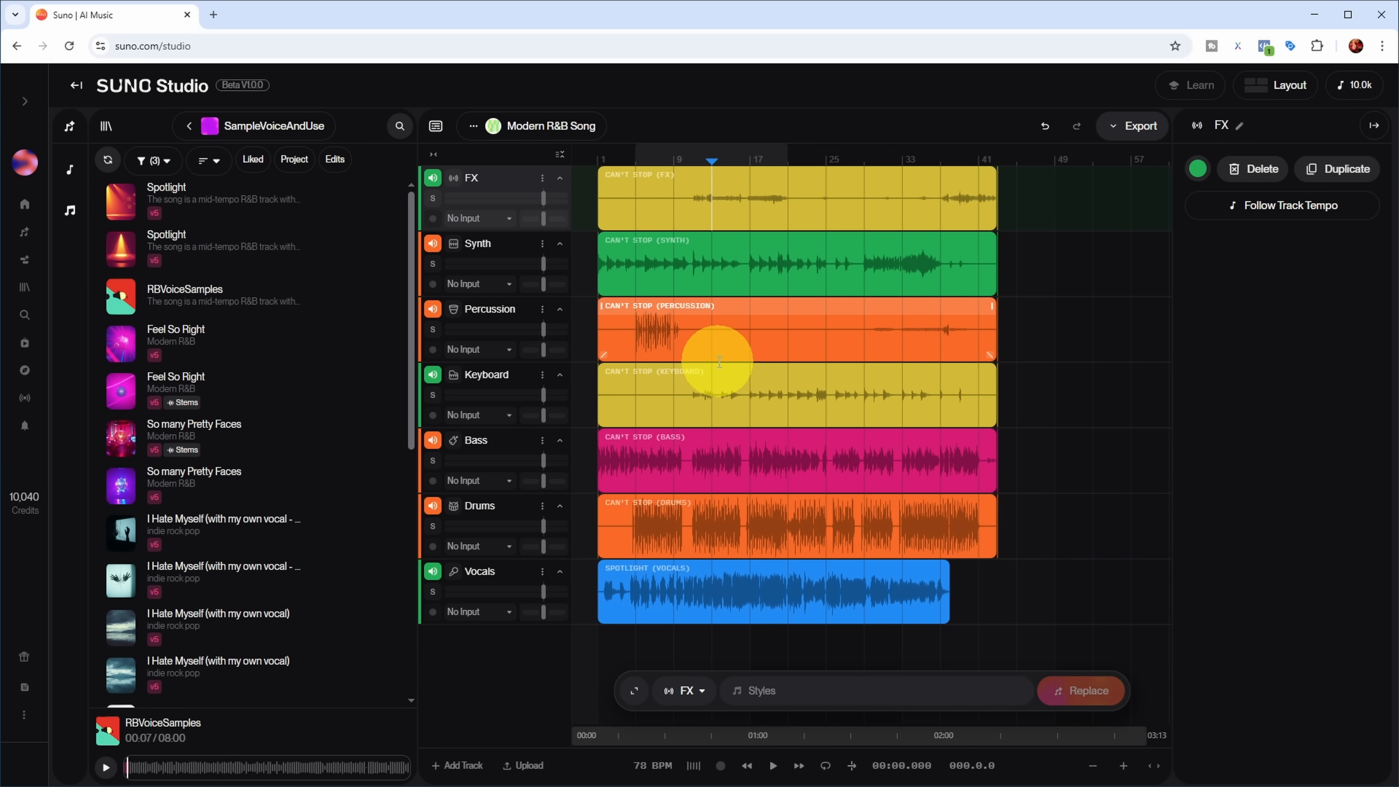
key(space)
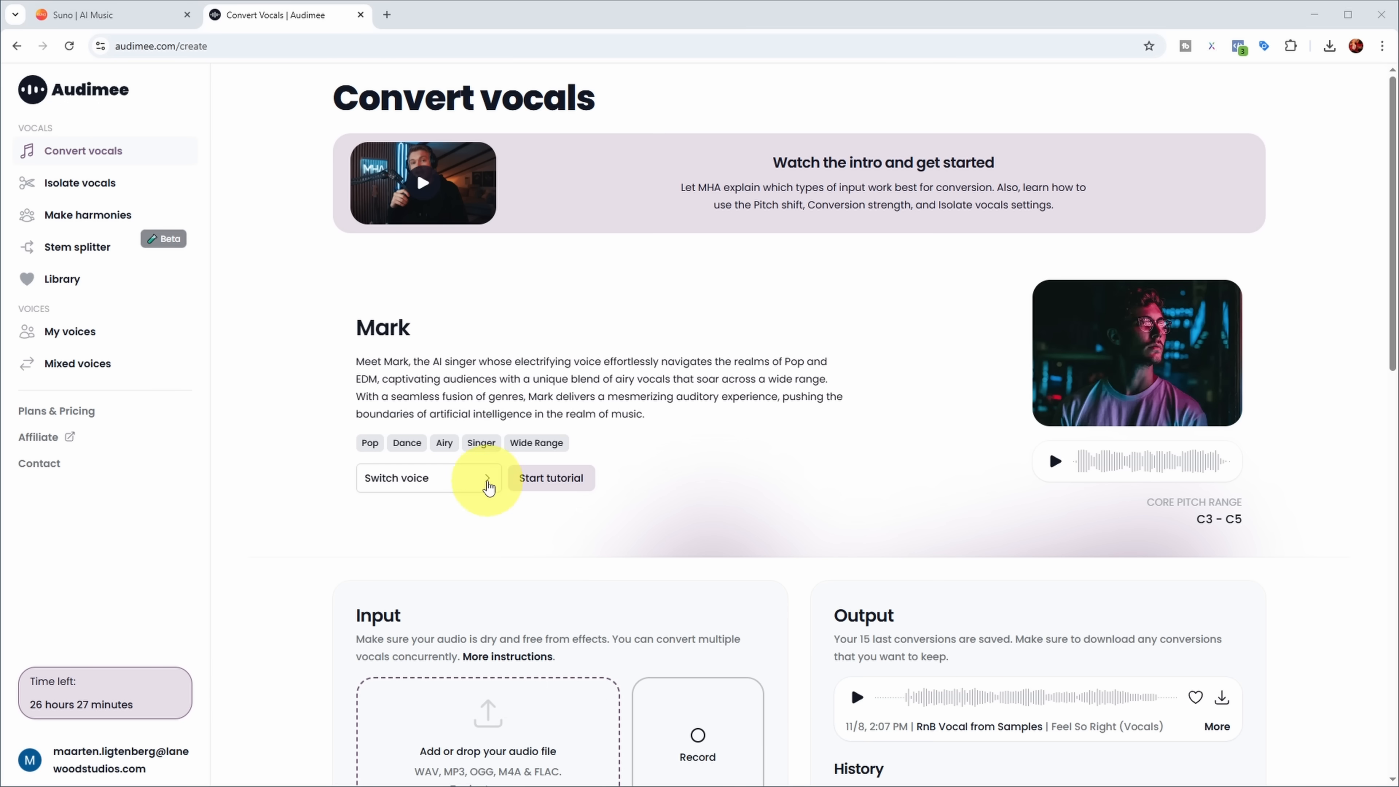
In Audimee's vocal converter, switch the voice to the custom RnB Vocal from Samples and go to the audio input area
click(488, 486)
scroll(970, 412, down, 5)
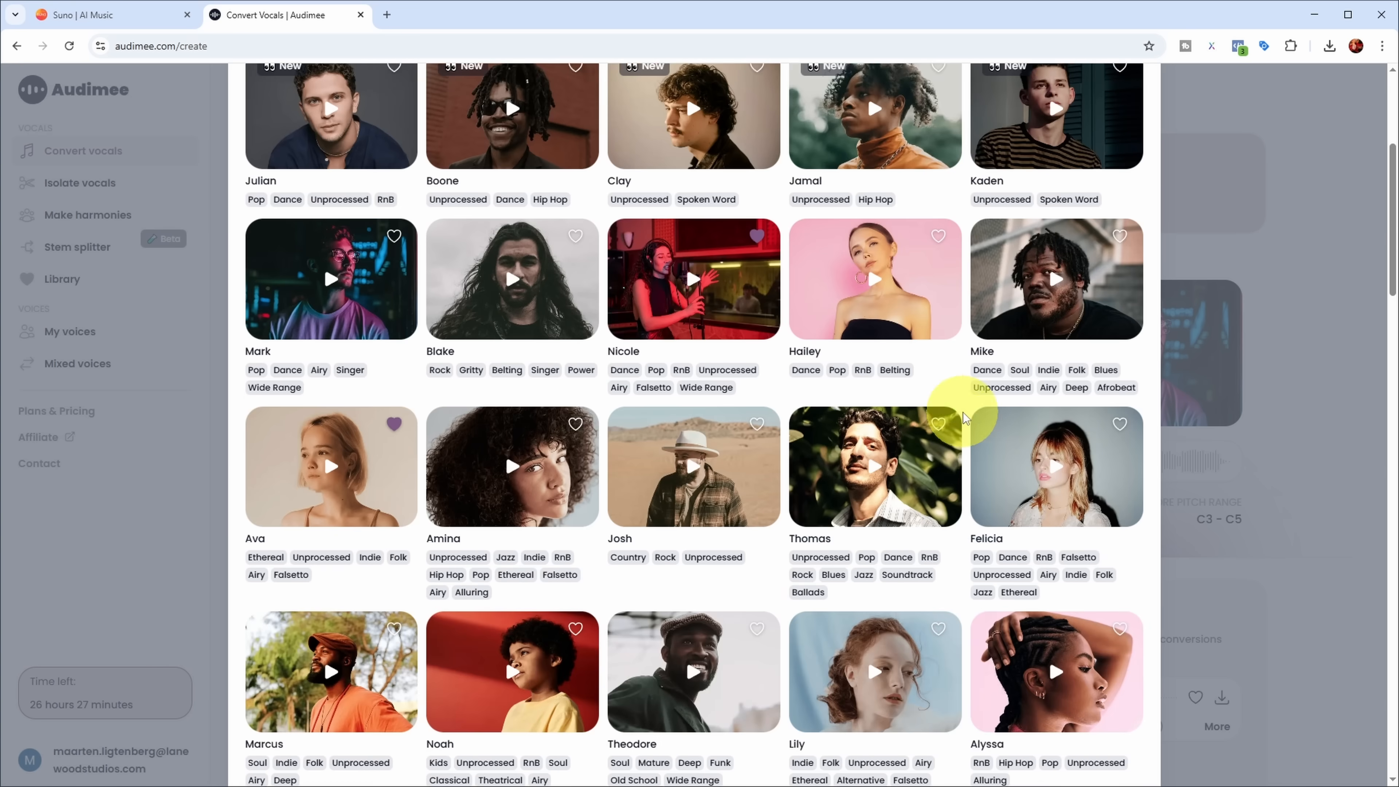
scroll(963, 412, down, 14)
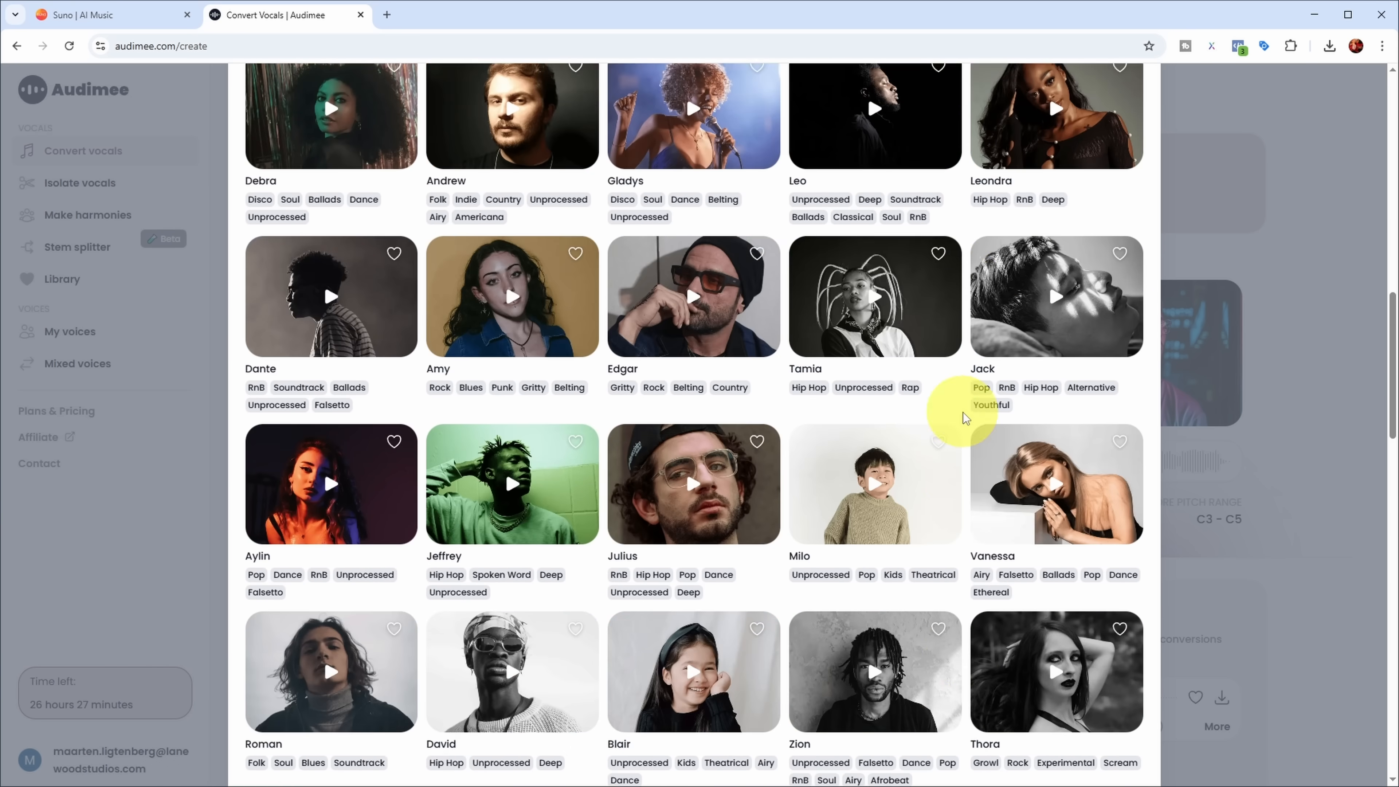
scroll(963, 412, up, 20)
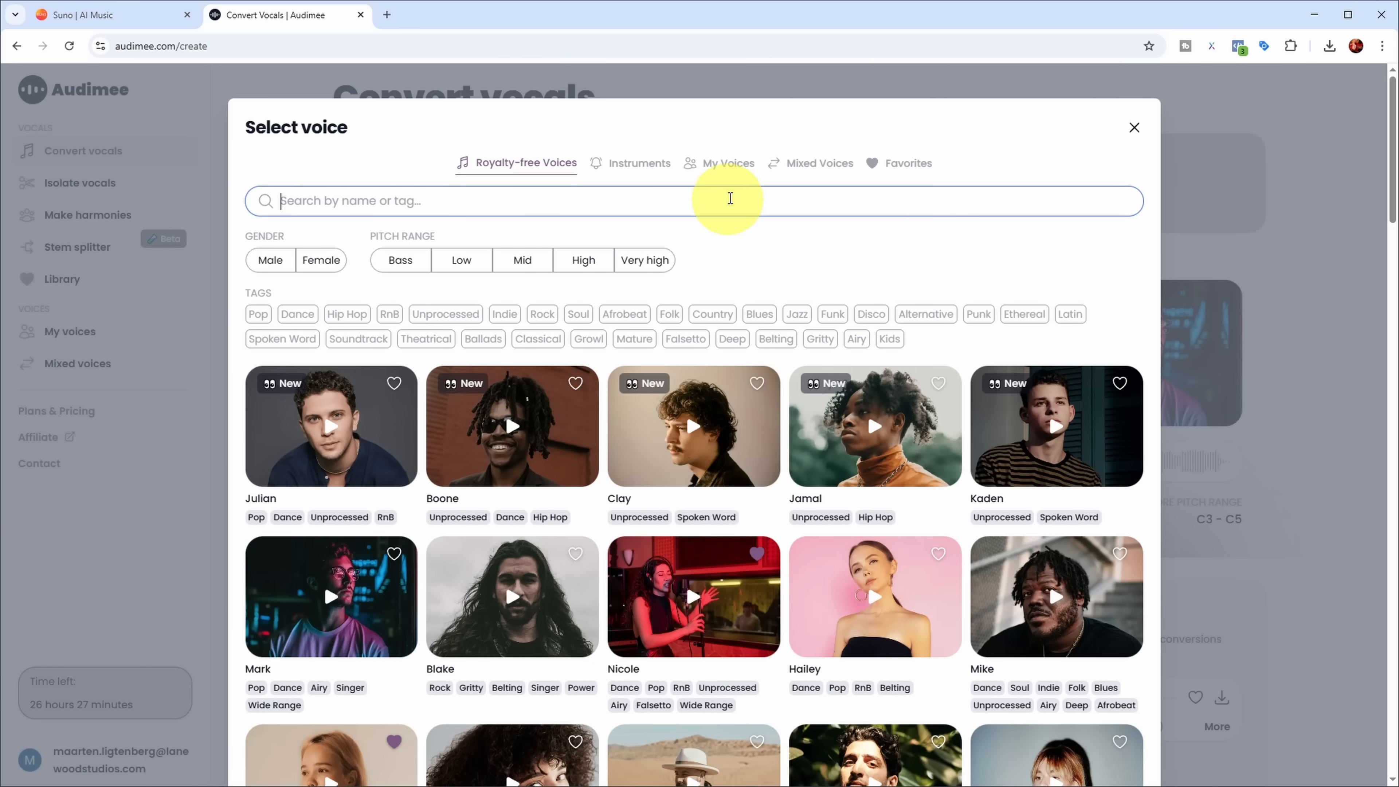
click(726, 168)
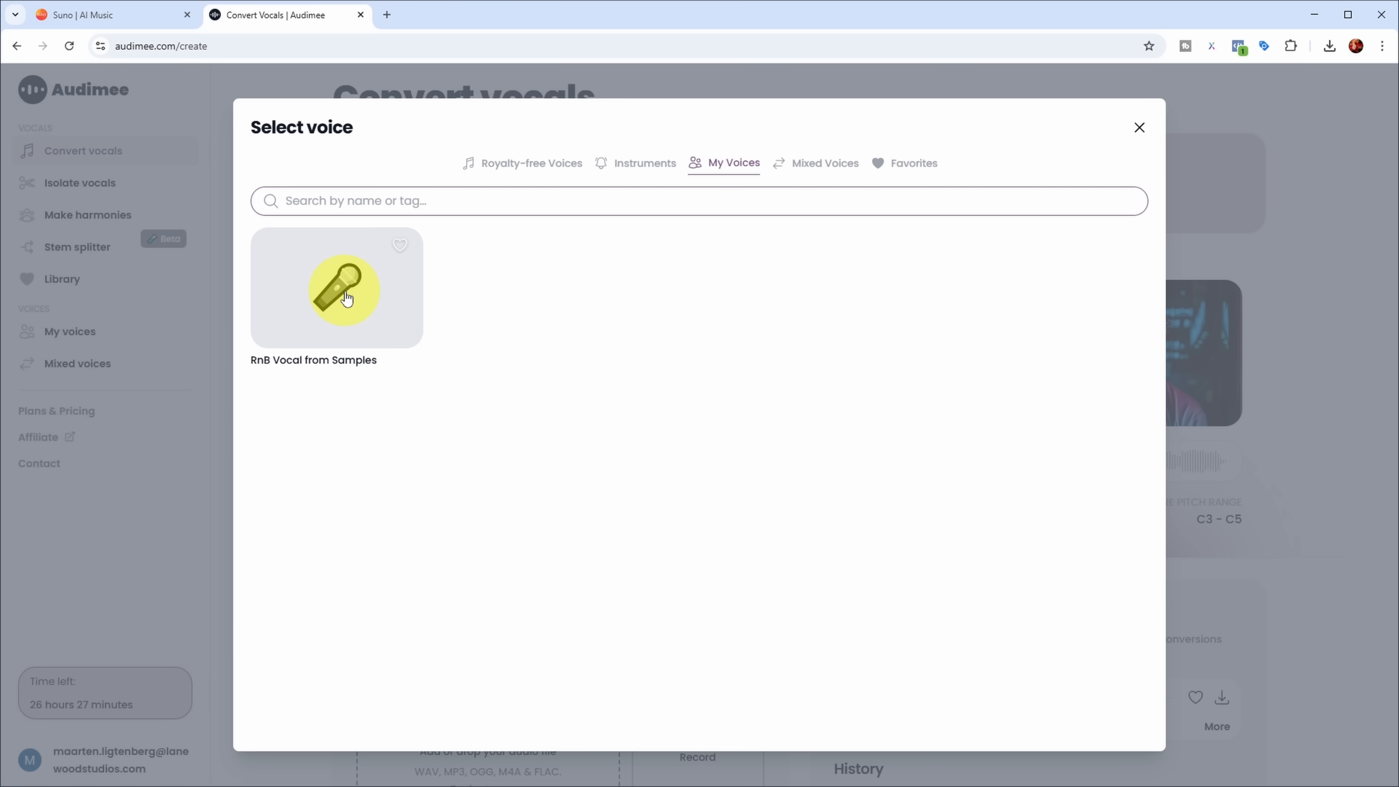
click(346, 298)
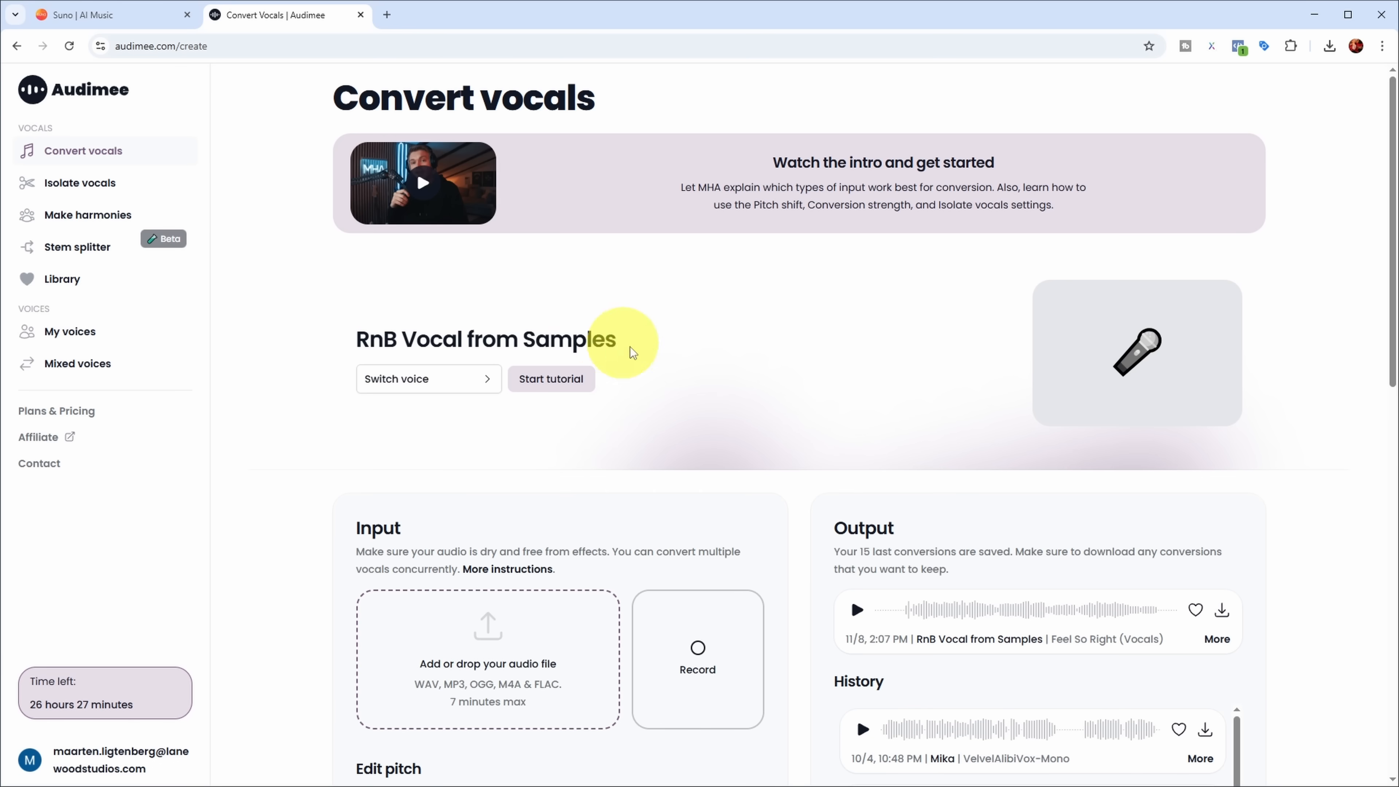
scroll(704, 363, down, 1)
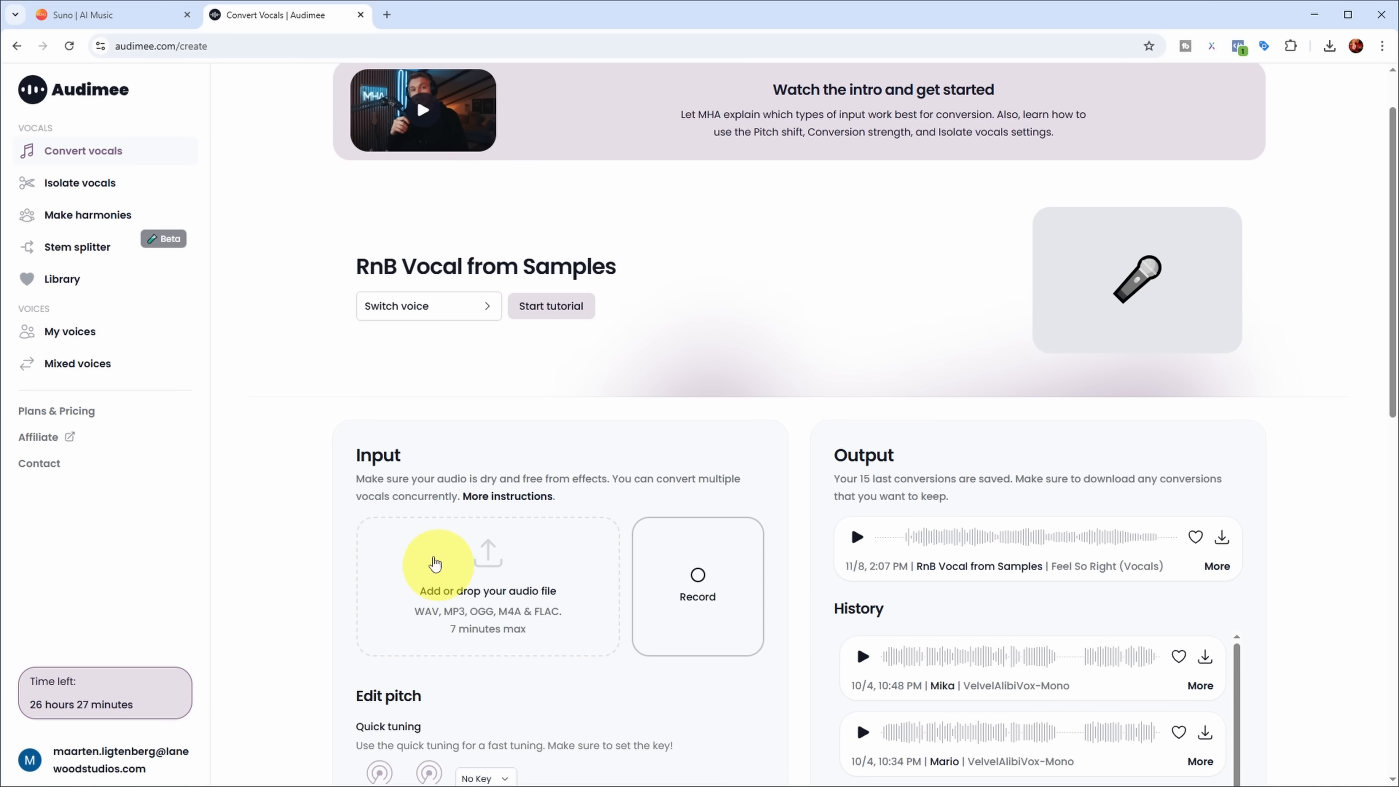
Switch to Suno Studio and download the Spotlight (Vocals) clip as WAV audio
click(107, 16)
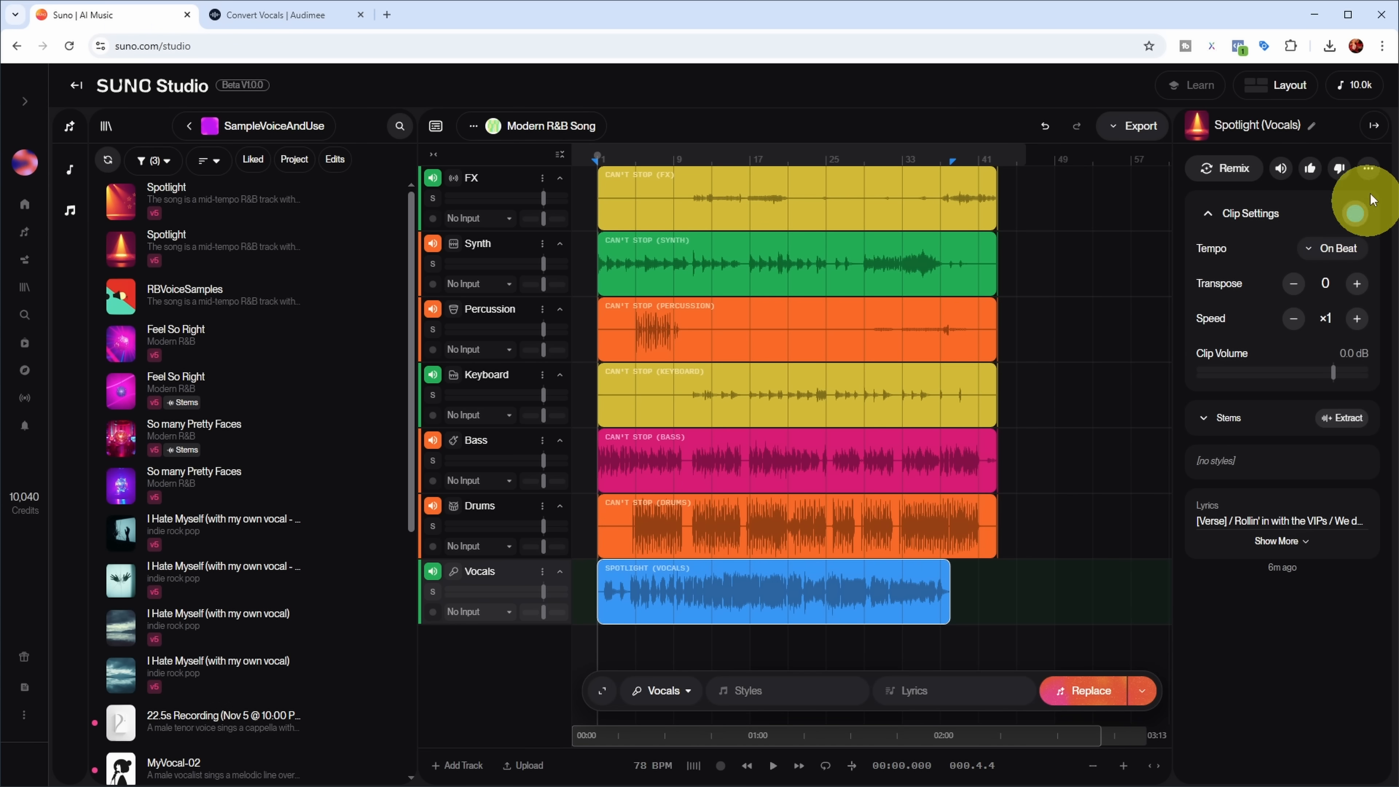
click(1369, 168)
mouse_move(1273, 527)
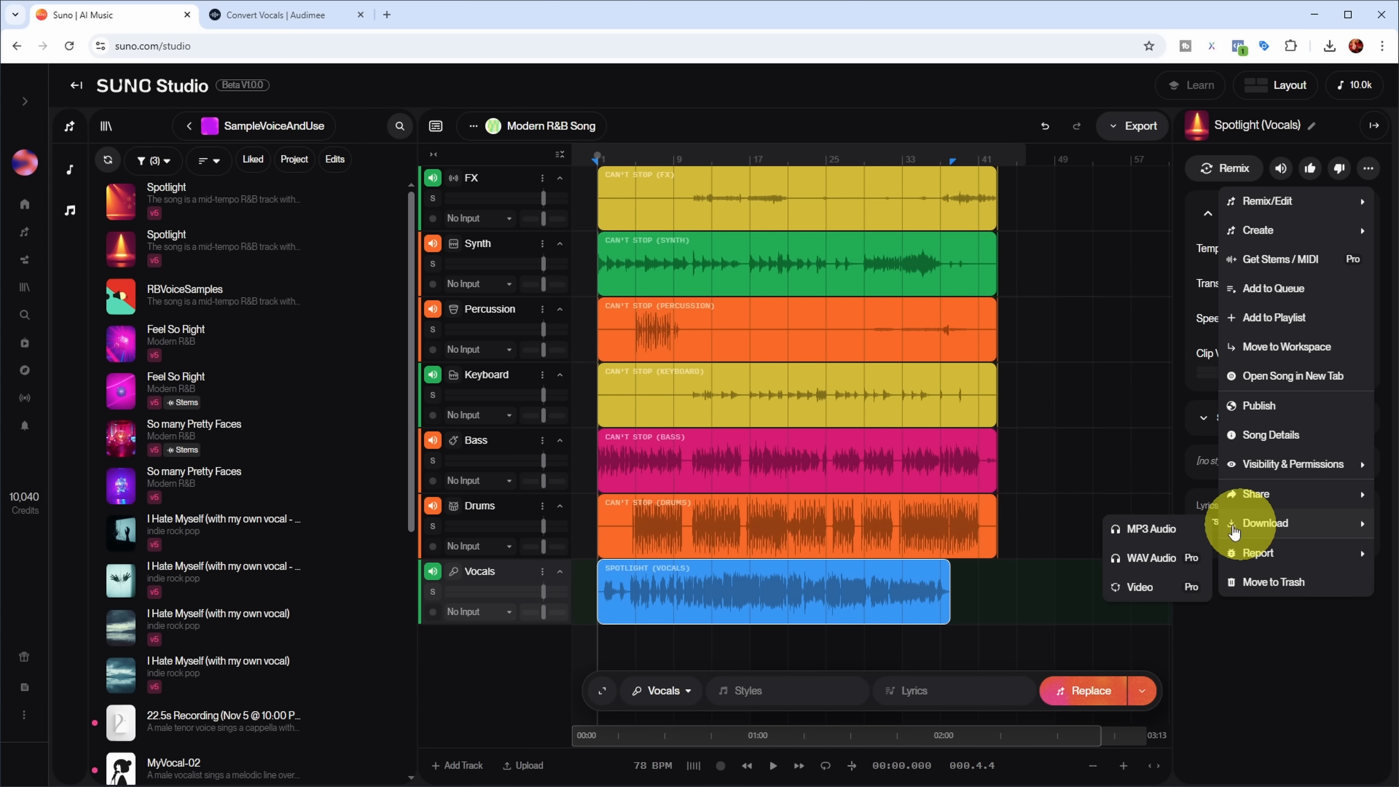
click(1151, 558)
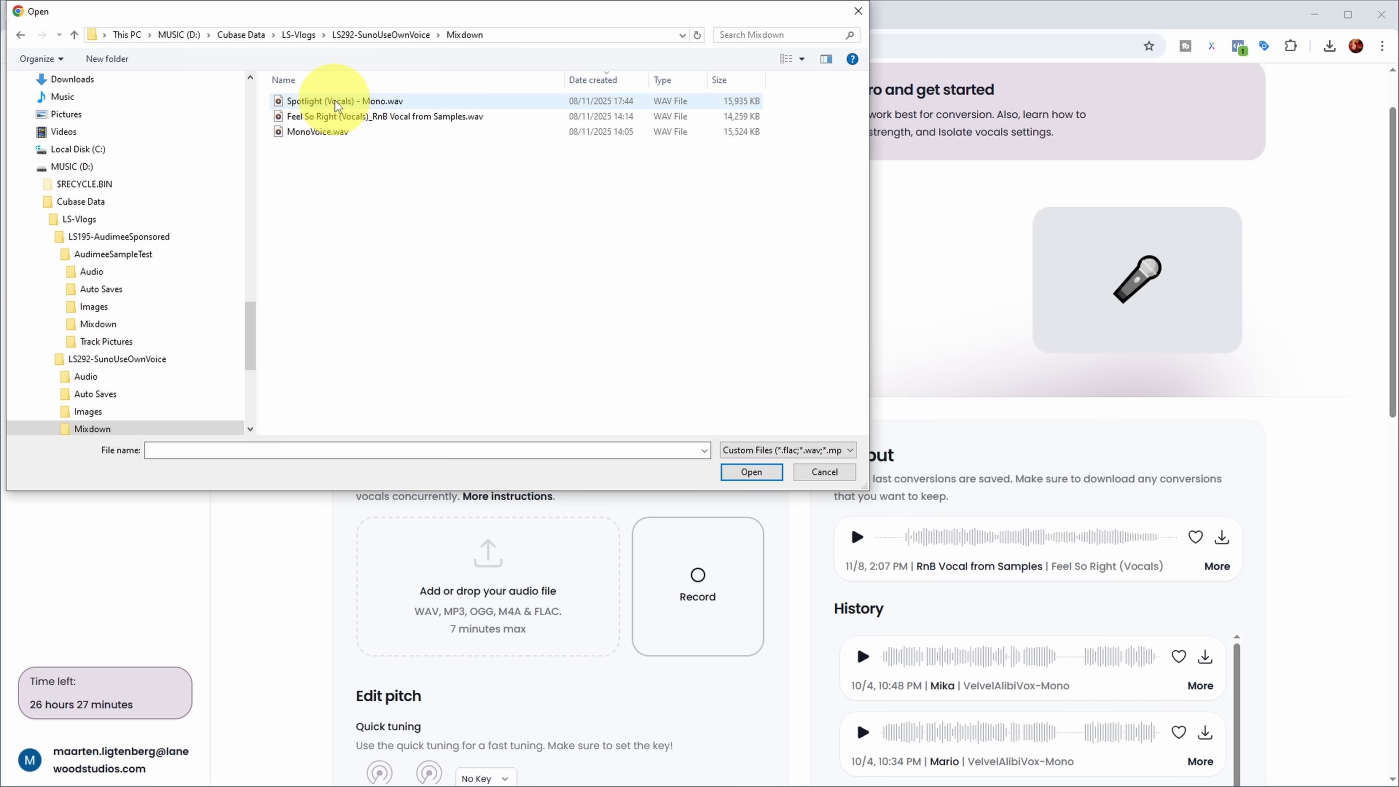
Load Spotlight (Vocals) - Mono.wav into Audimee and convert it with removal of instrumental, background vocals, reverb and echo, and noise enabled
click(337, 104)
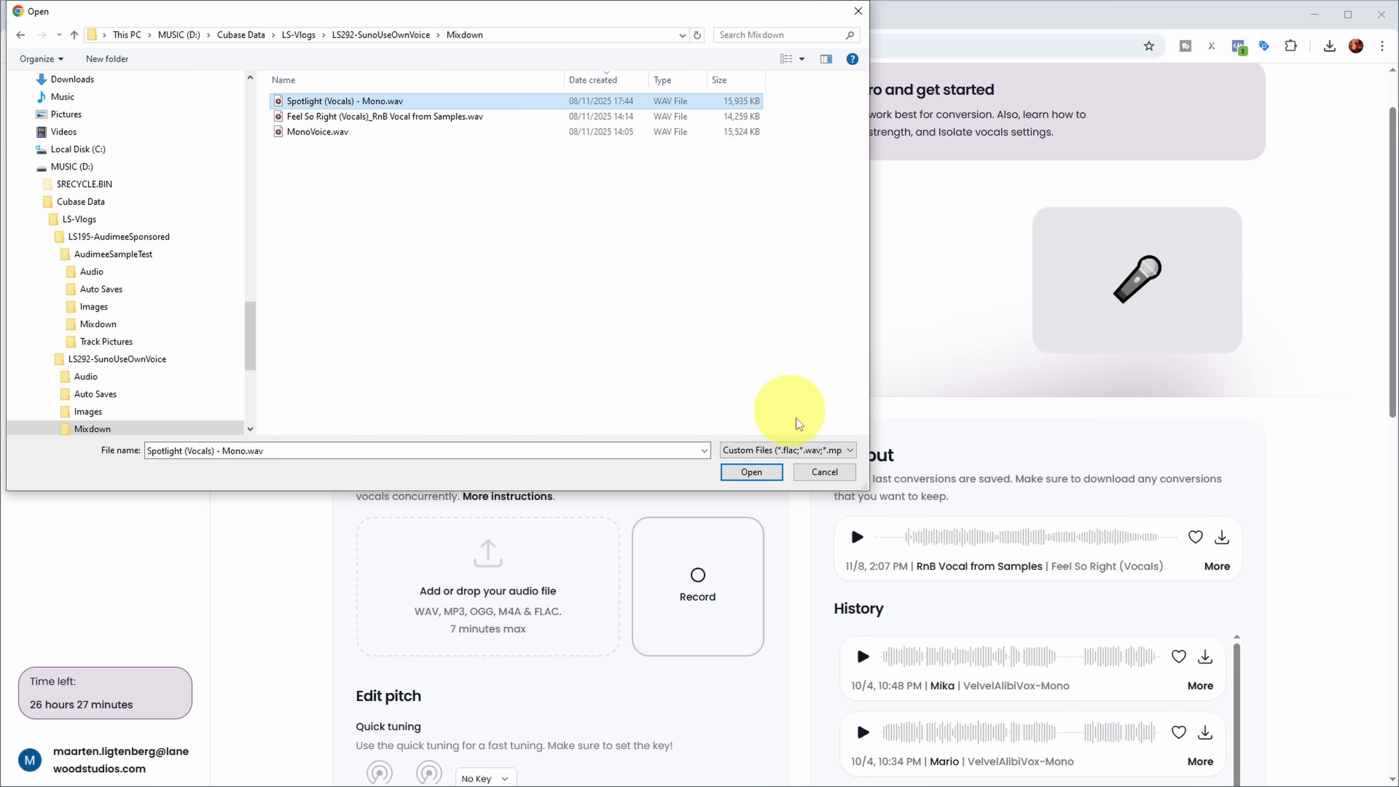
click(759, 473)
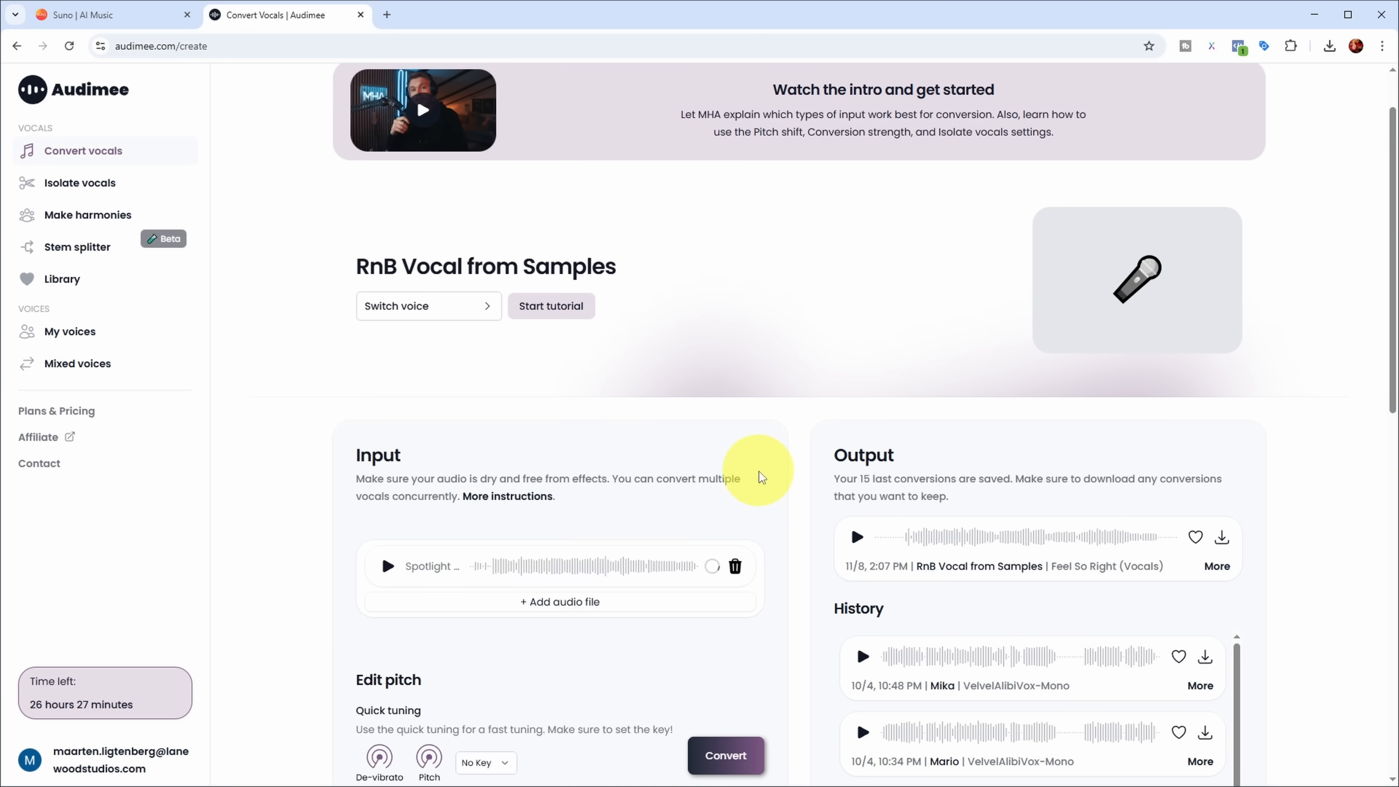
scroll(647, 445, down, 4)
scroll(647, 446, down, 8)
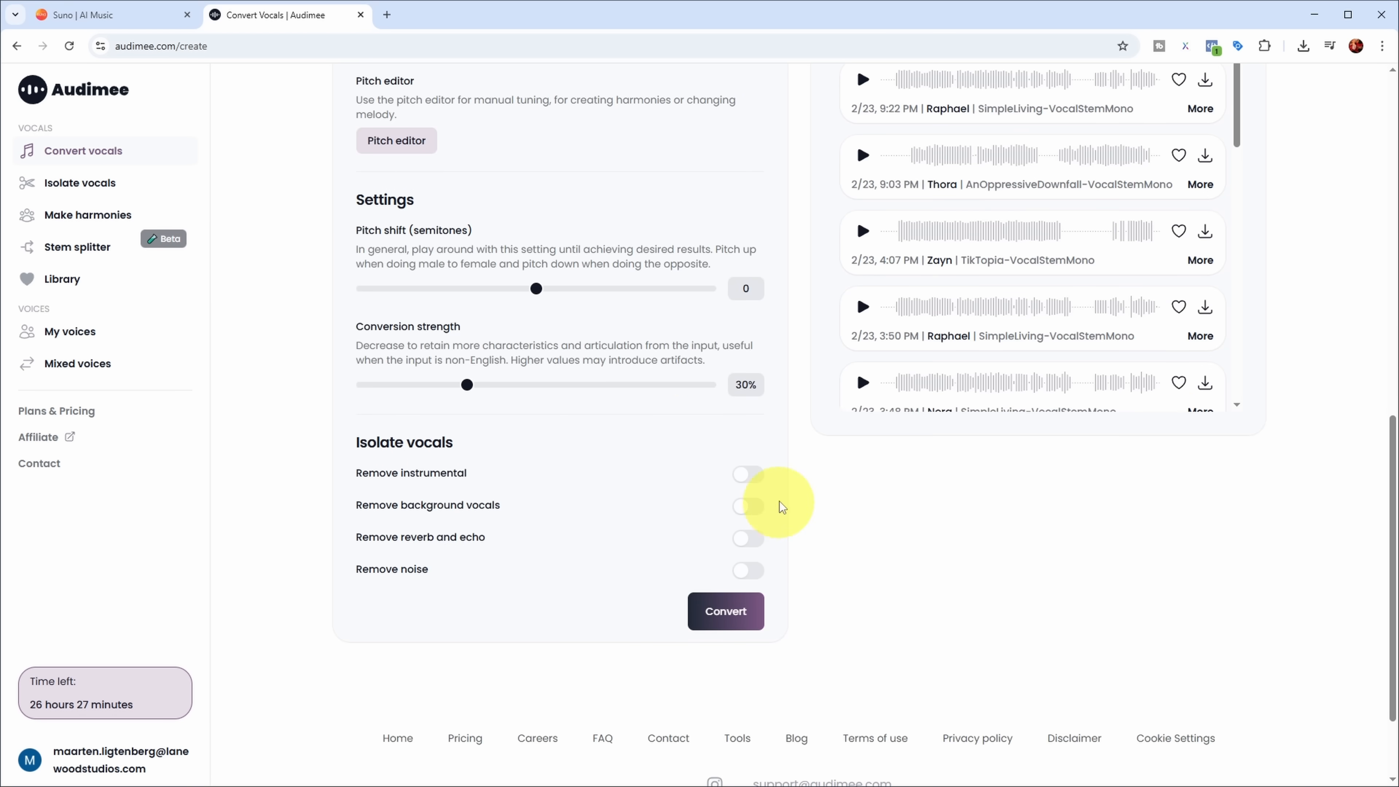
click(758, 481)
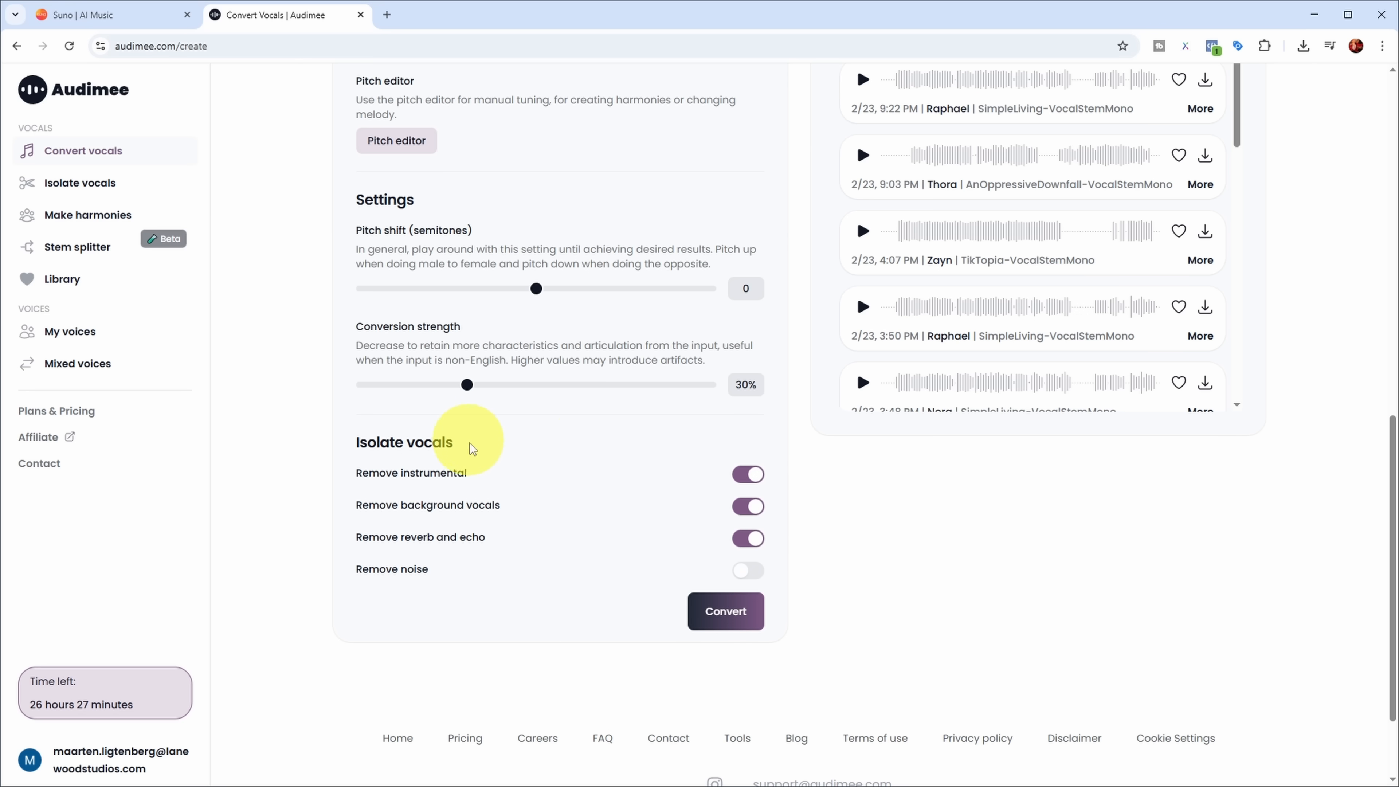
click(758, 572)
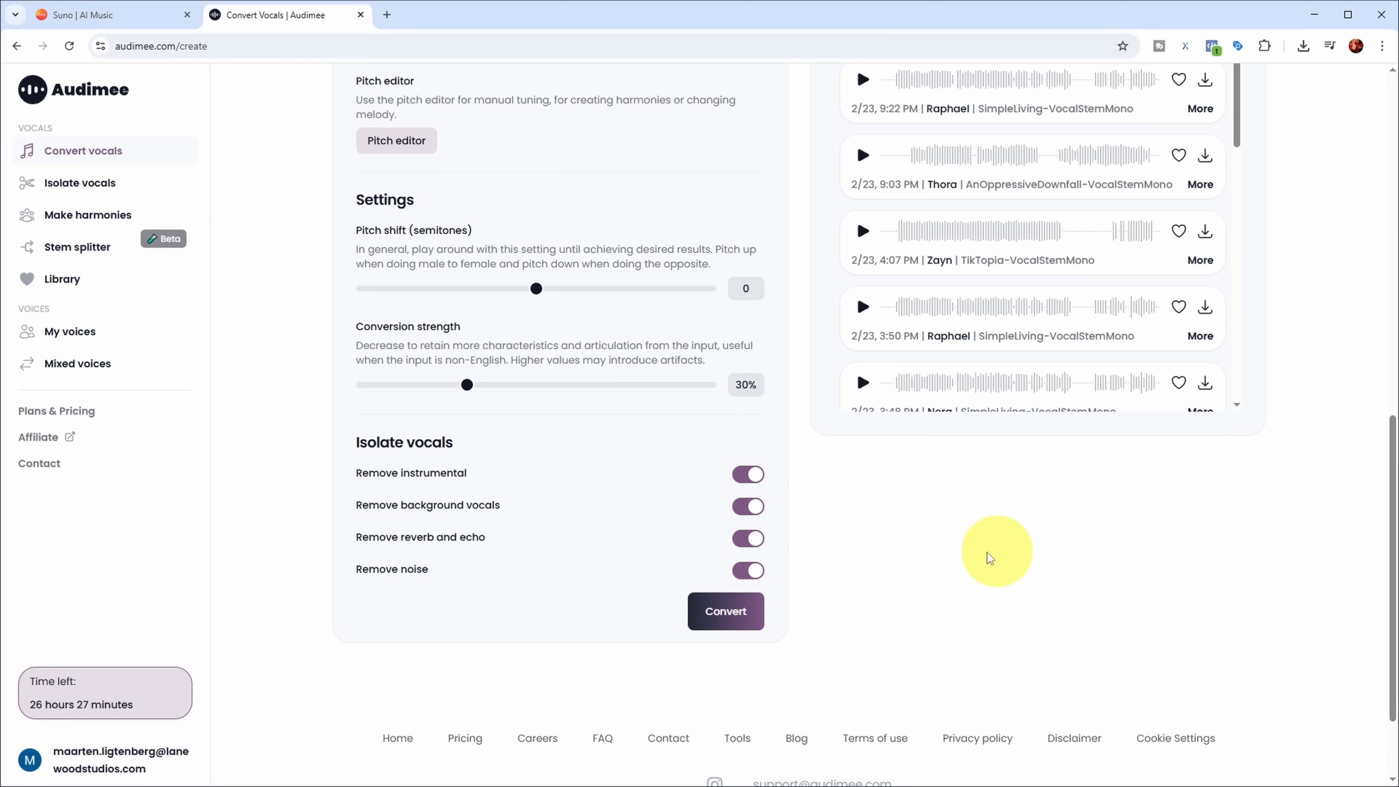
click(719, 610)
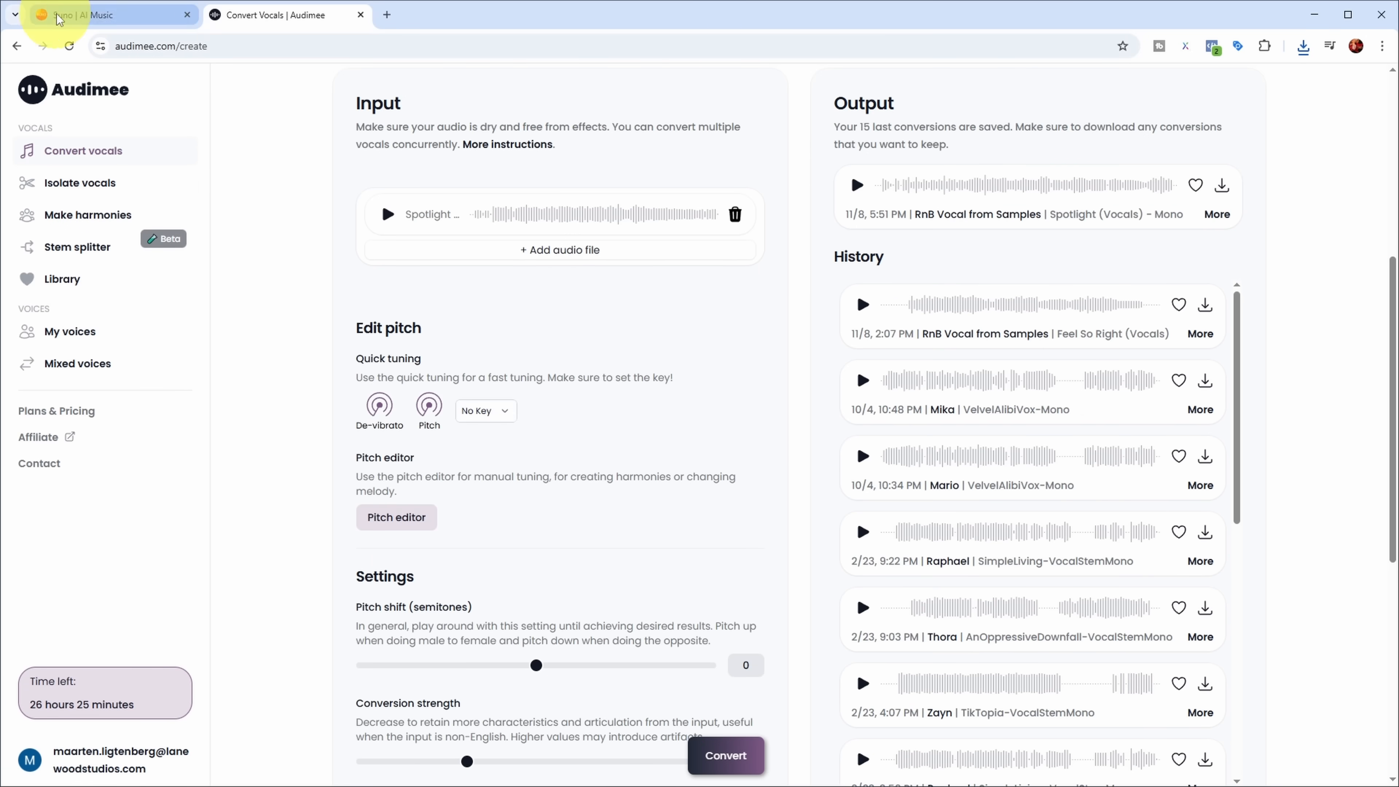
Add the converted Audimee Spotlight vocal file to the Suno Studio project as a new track and rename that track AudimeeVox
click(84, 16)
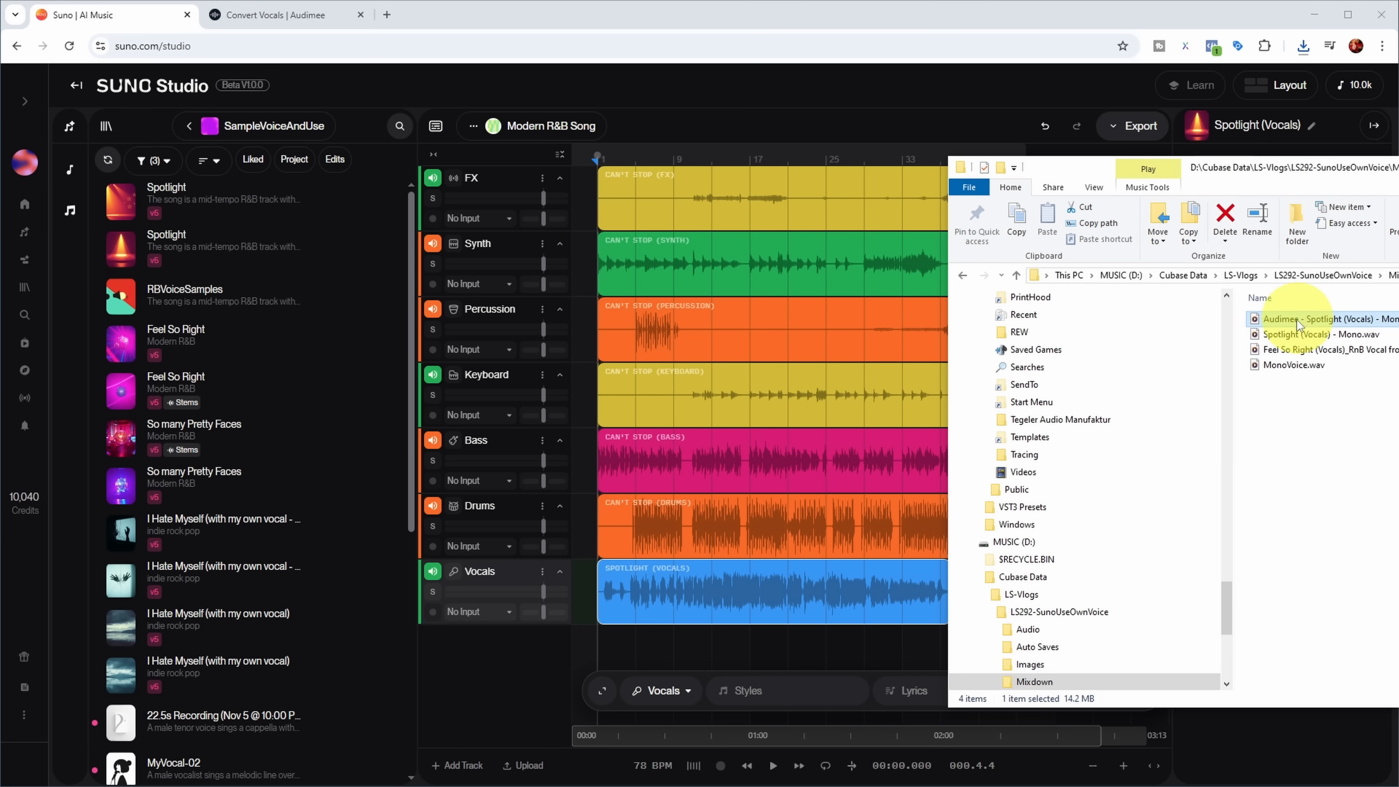
drag(1299, 325, 711, 645)
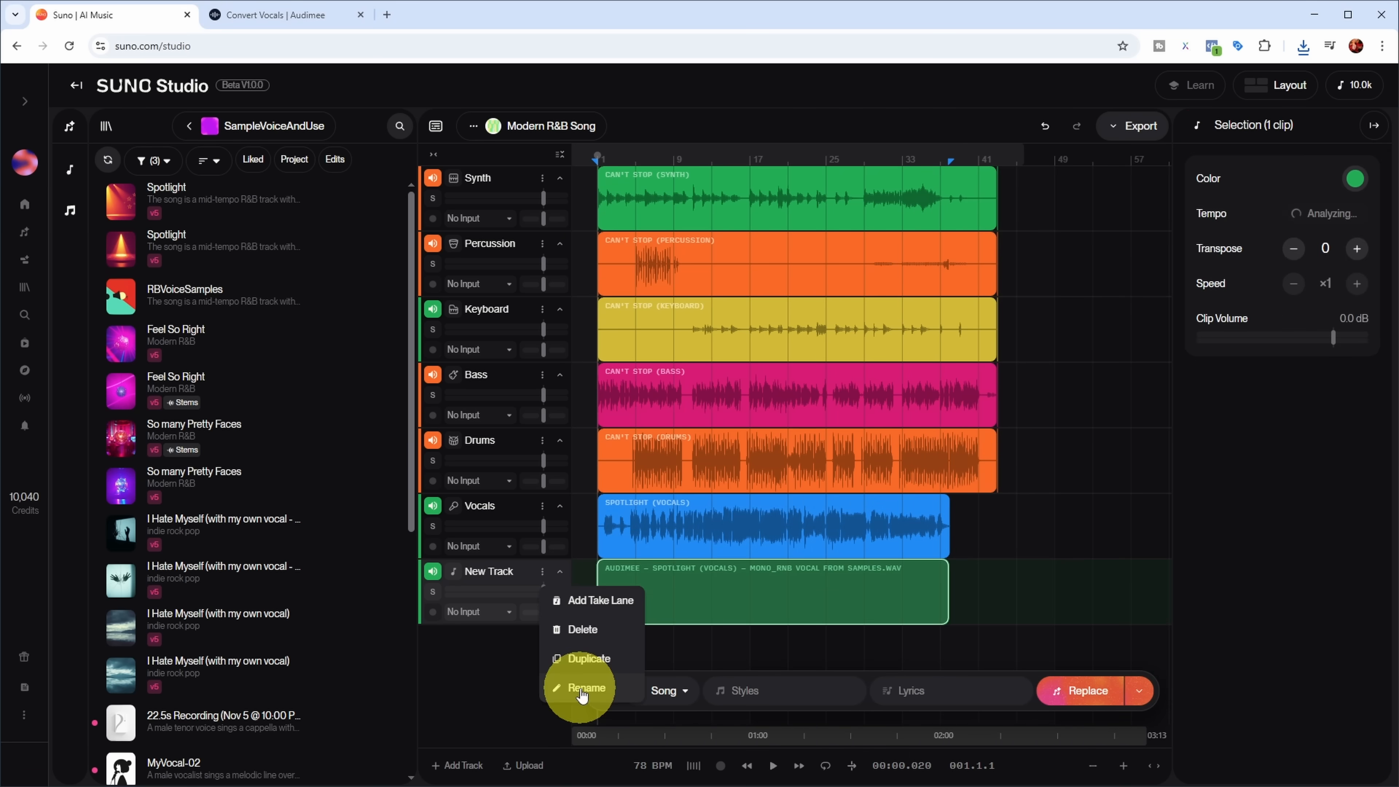
click(581, 688)
text(AudimeeVox)
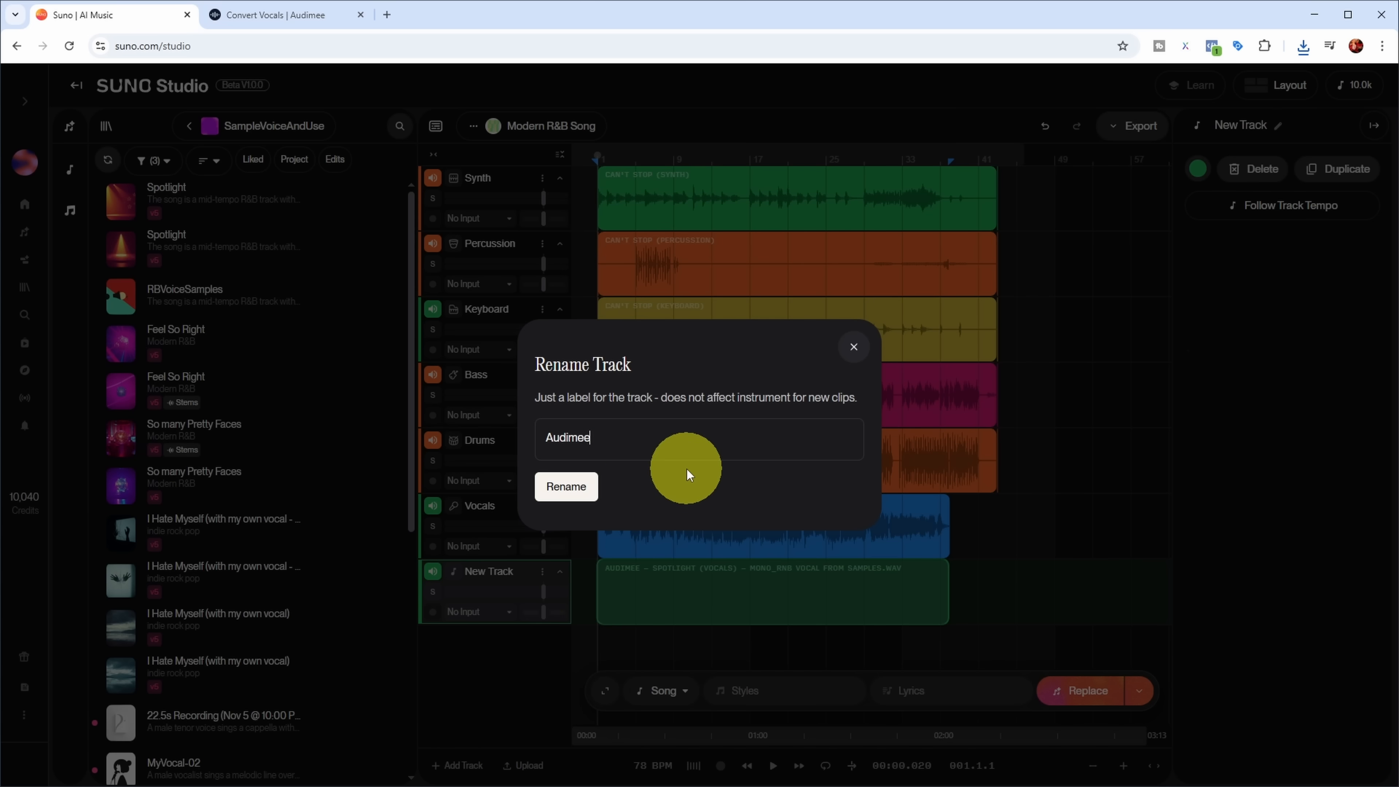
key(Return)
Solo the AudimeeVox track and play it to hear the converted vocal alone
click(435, 594)
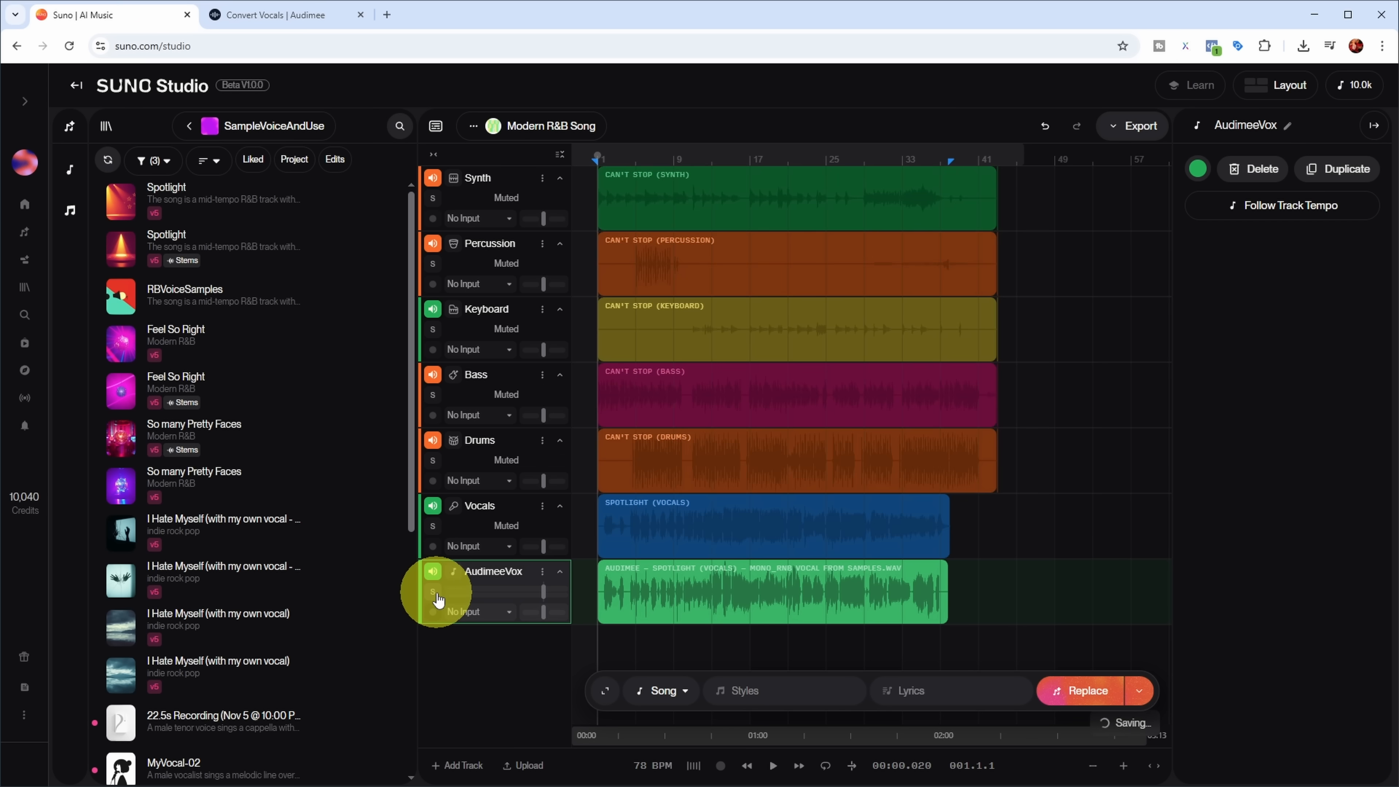
click(641, 591)
click(774, 767)
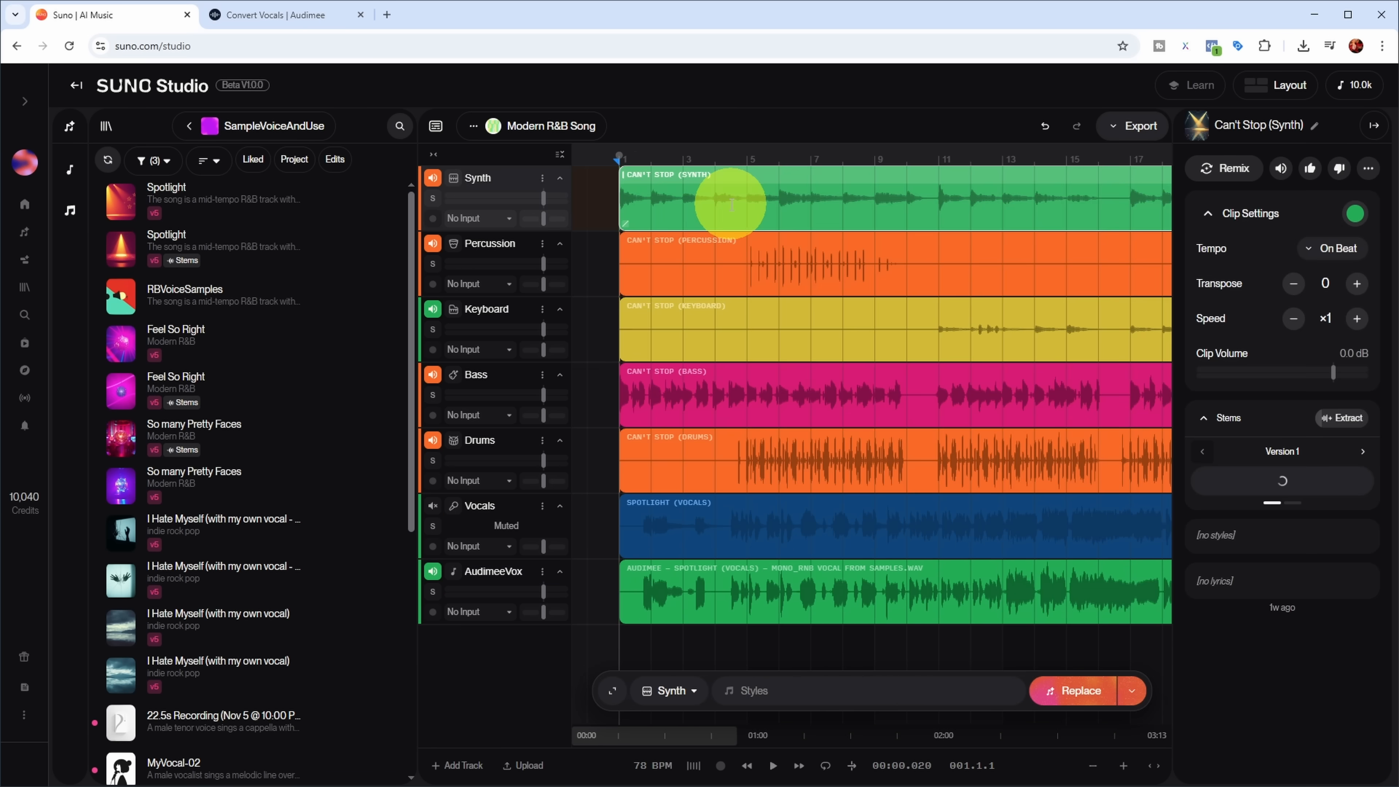
Play the arrangement from about bar 4 with AudimeeVox active and the original Vocals track muted
click(730, 206)
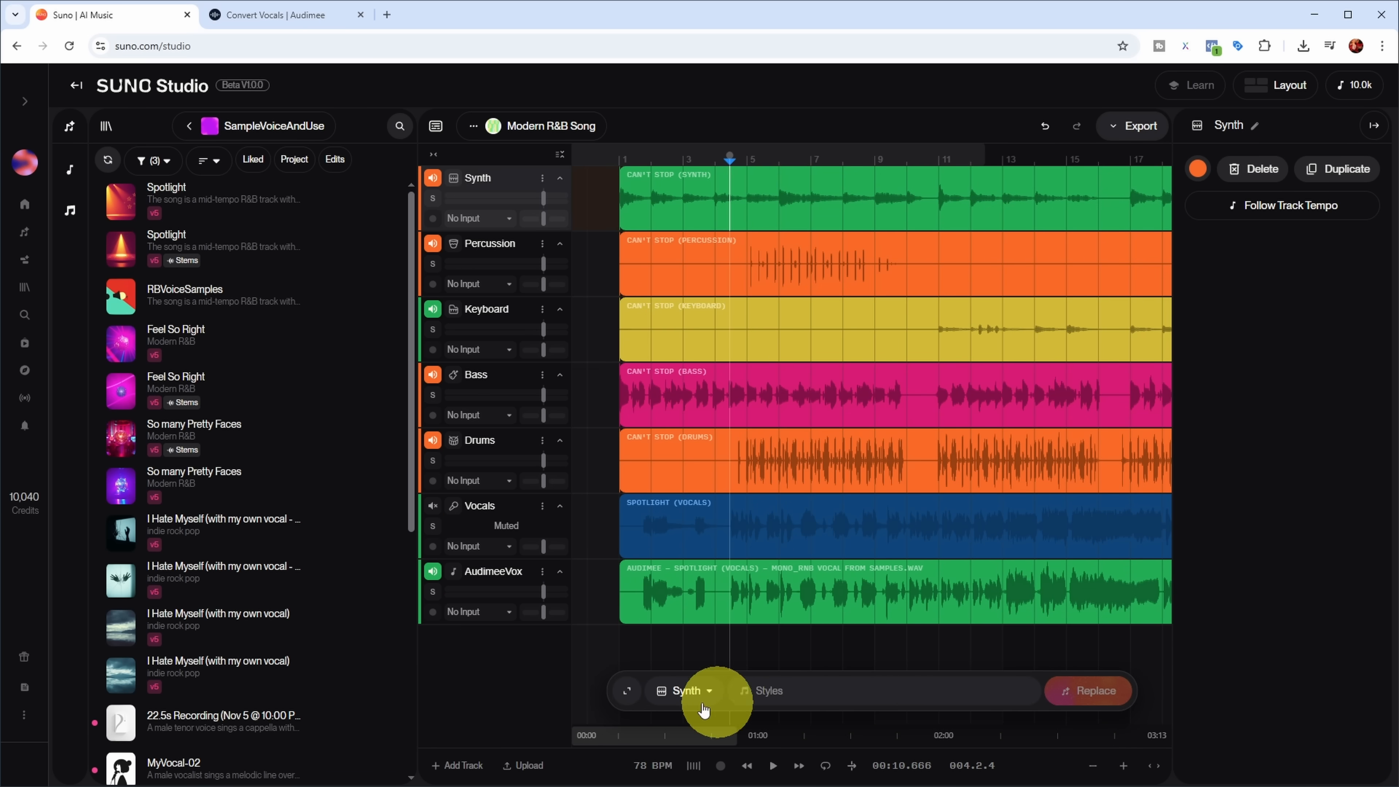
key(space)
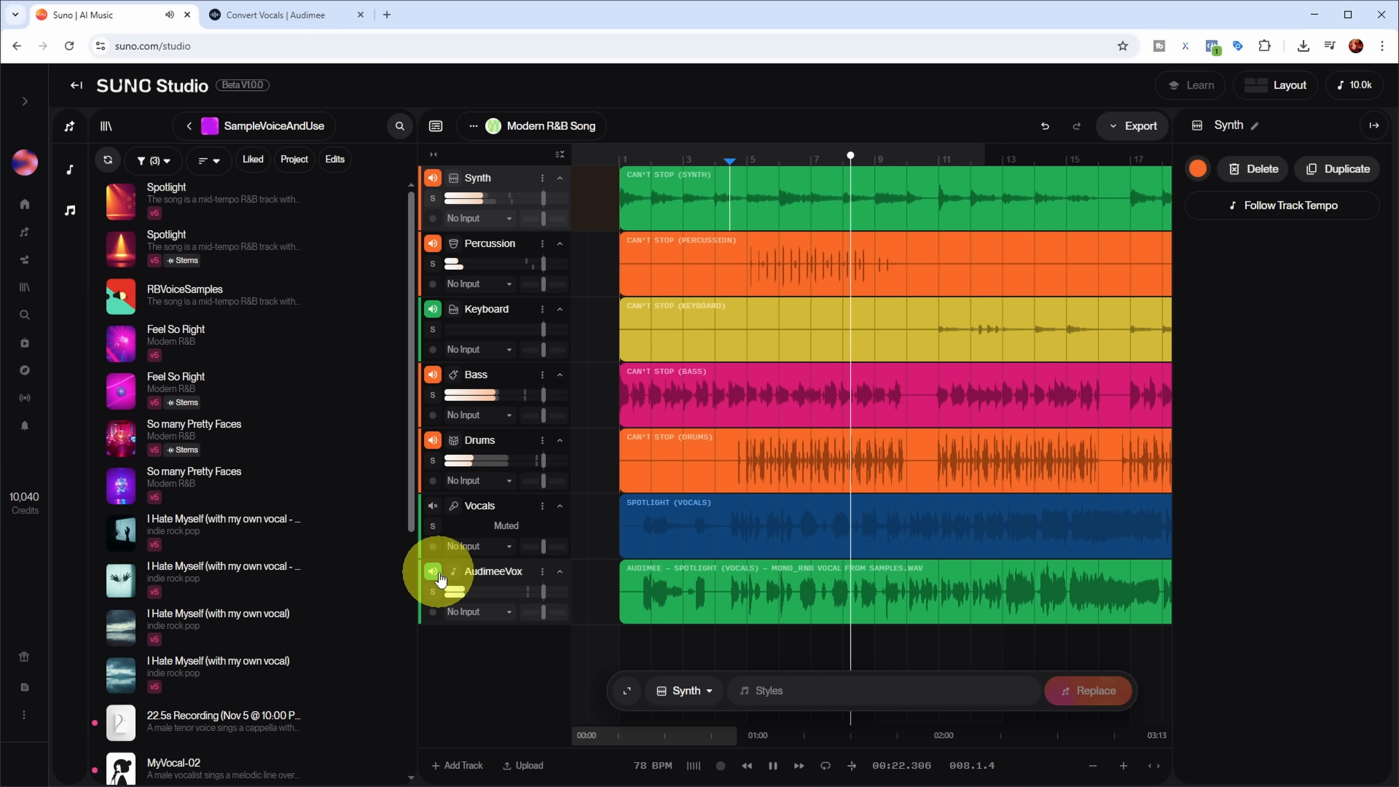
key(space)
Unmute the original Vocals track, mute AudimeeVox, and play the same passage for comparison
click(434, 506)
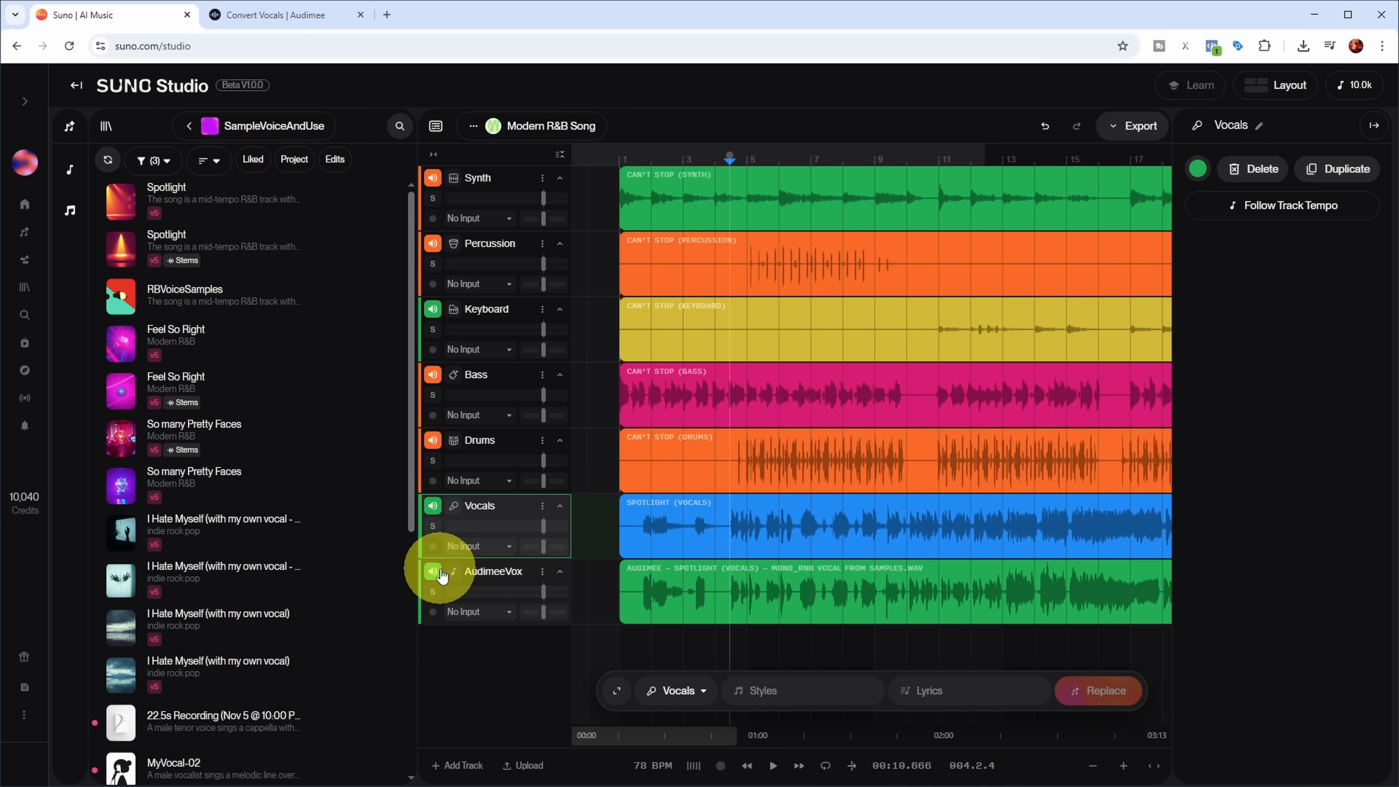
click(435, 572)
key(space)
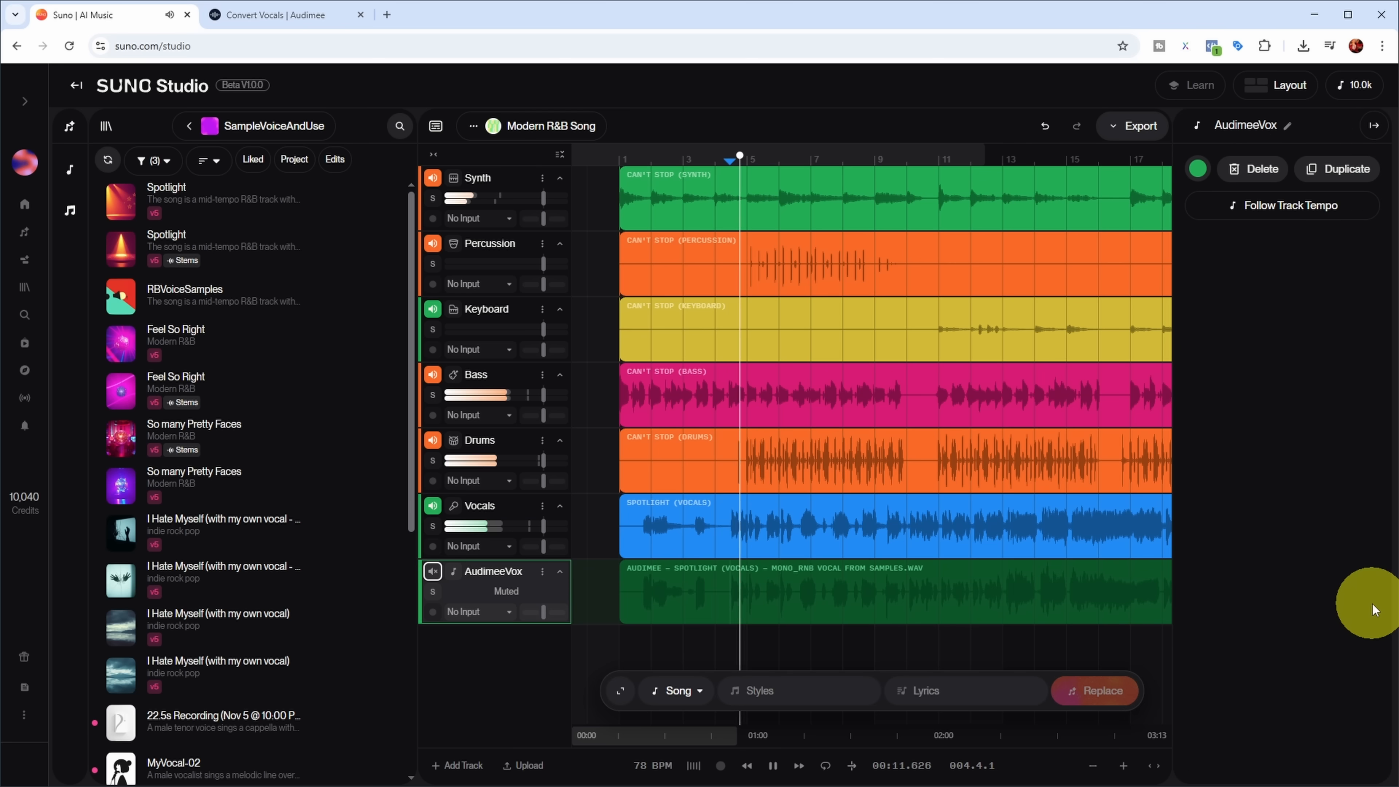